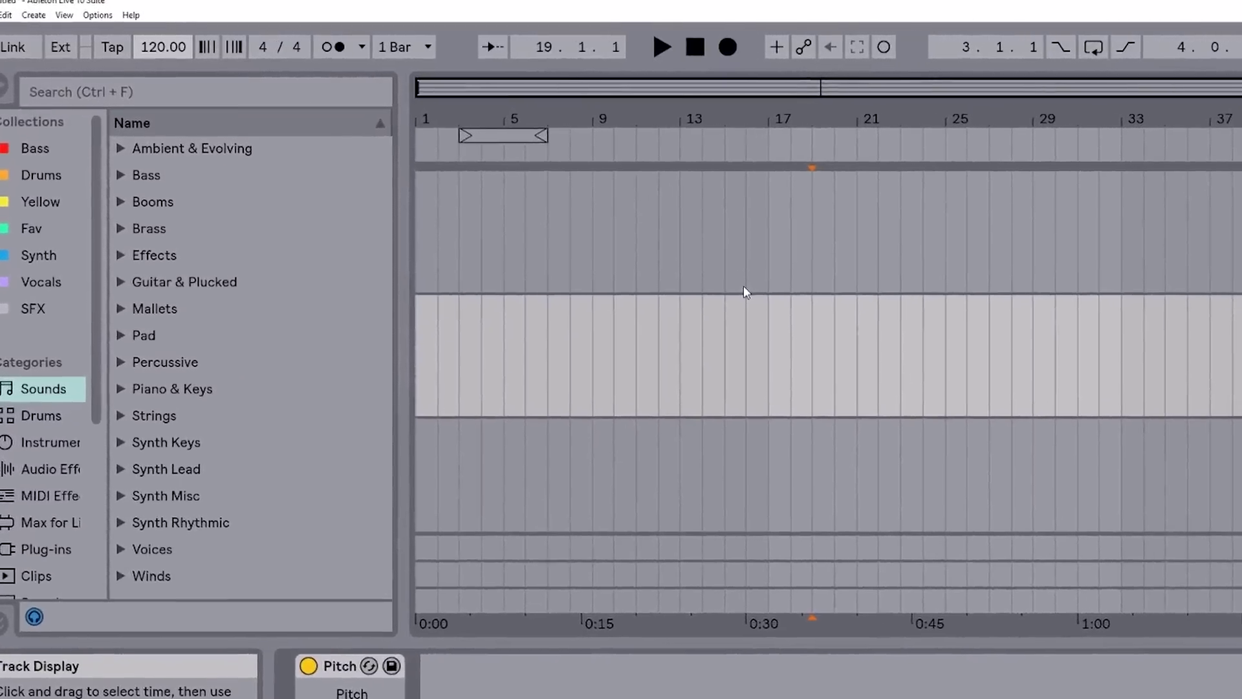
Set the project tempo to 128 BPM.
{"action": "type", "text": "12"}
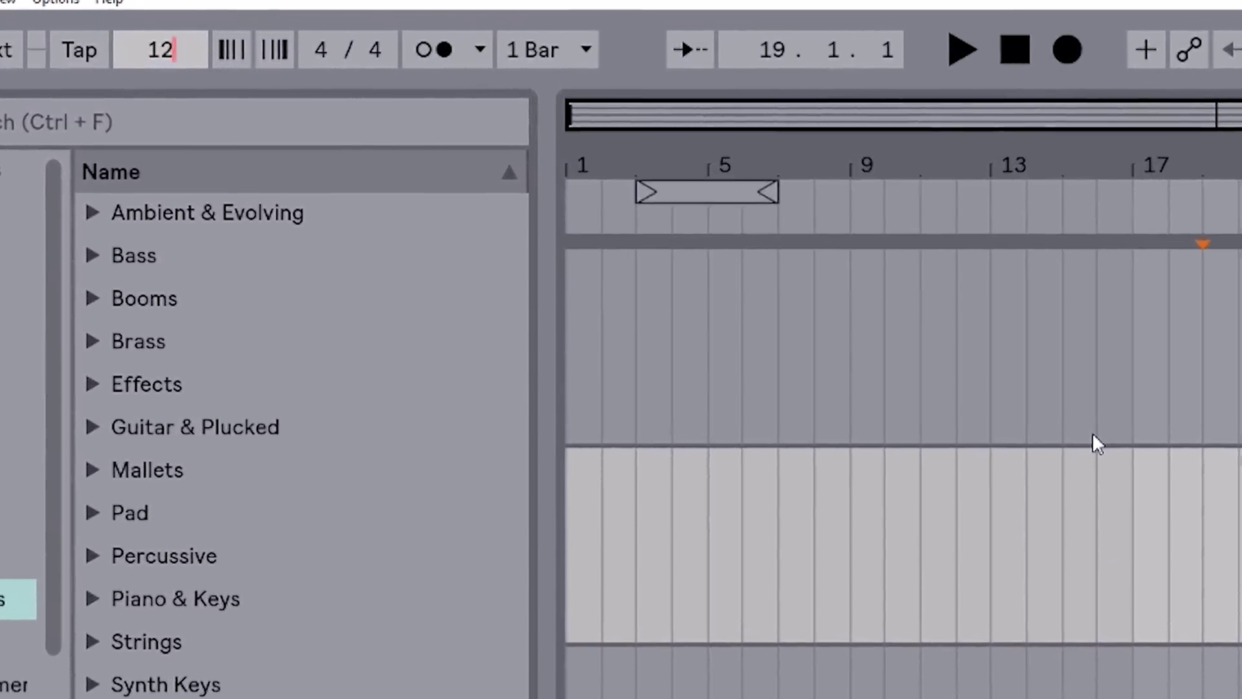
{"action": "type", "text": "8"}
{"action": "key", "text": "Return"}
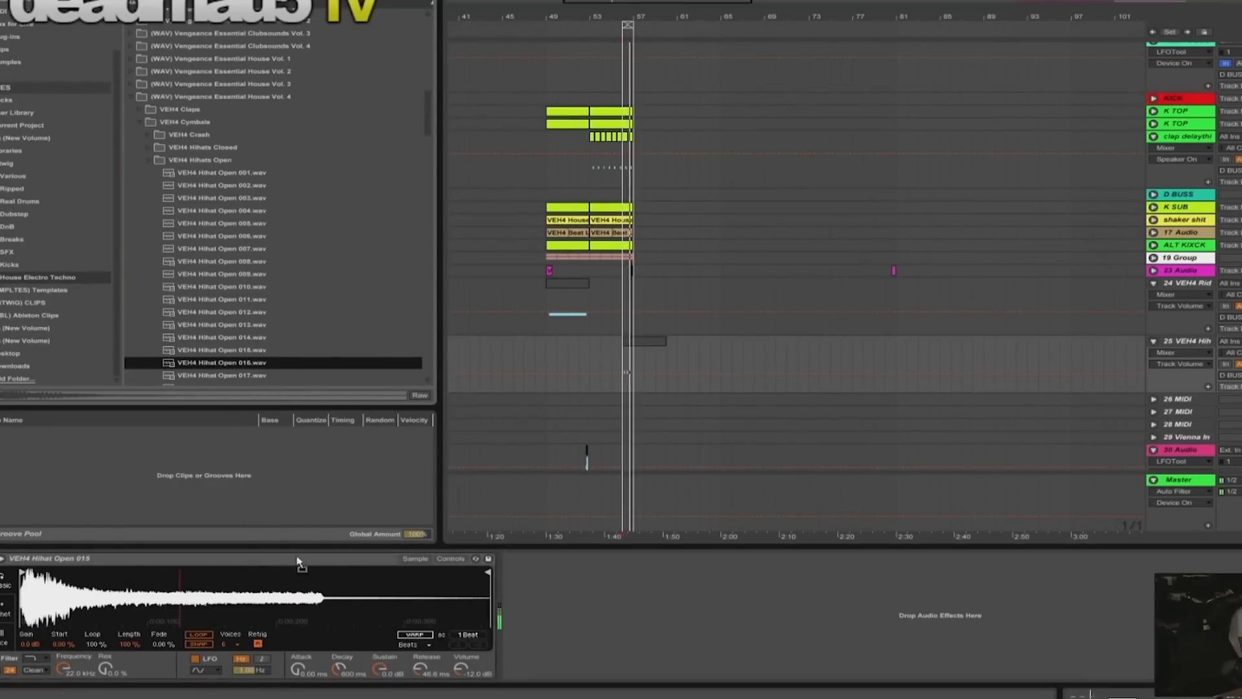
Load VEH4 Hihat Open 016.wav into the sampler in place of the current hi-hat sample.
{"action": "left_click_drag", "start_coordinate": [220, 364], "coordinate": [278, 596]}
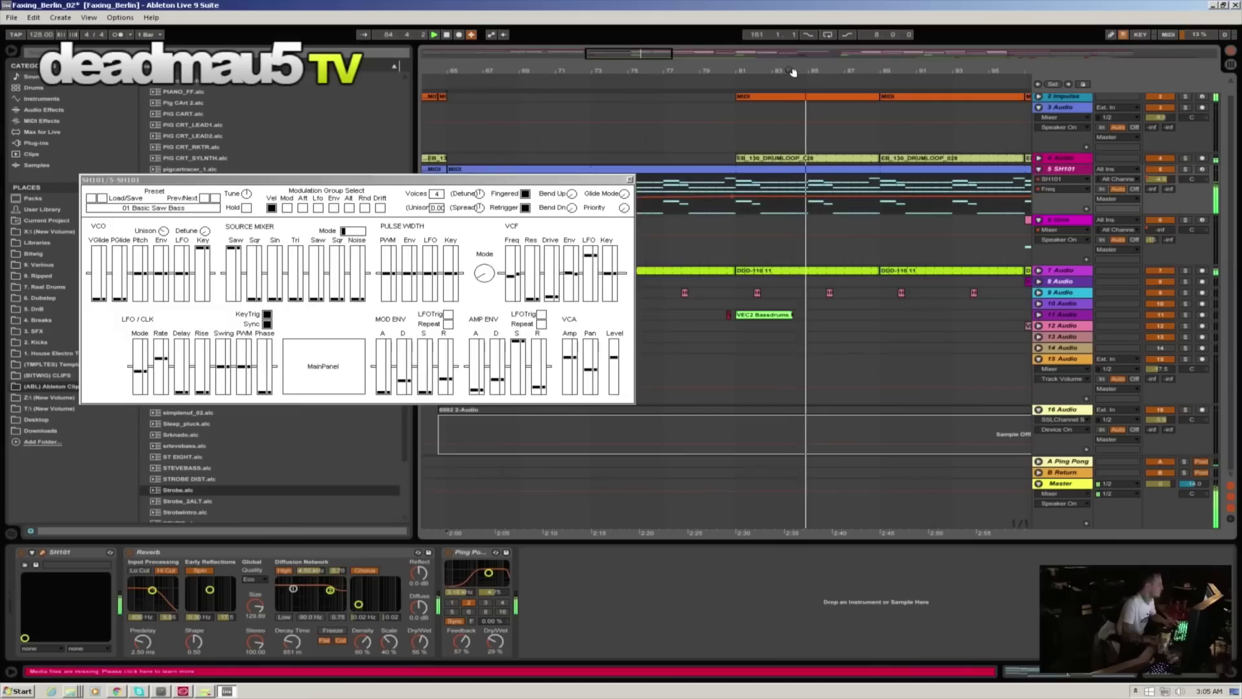
{"action": "key", "text": "minus"}
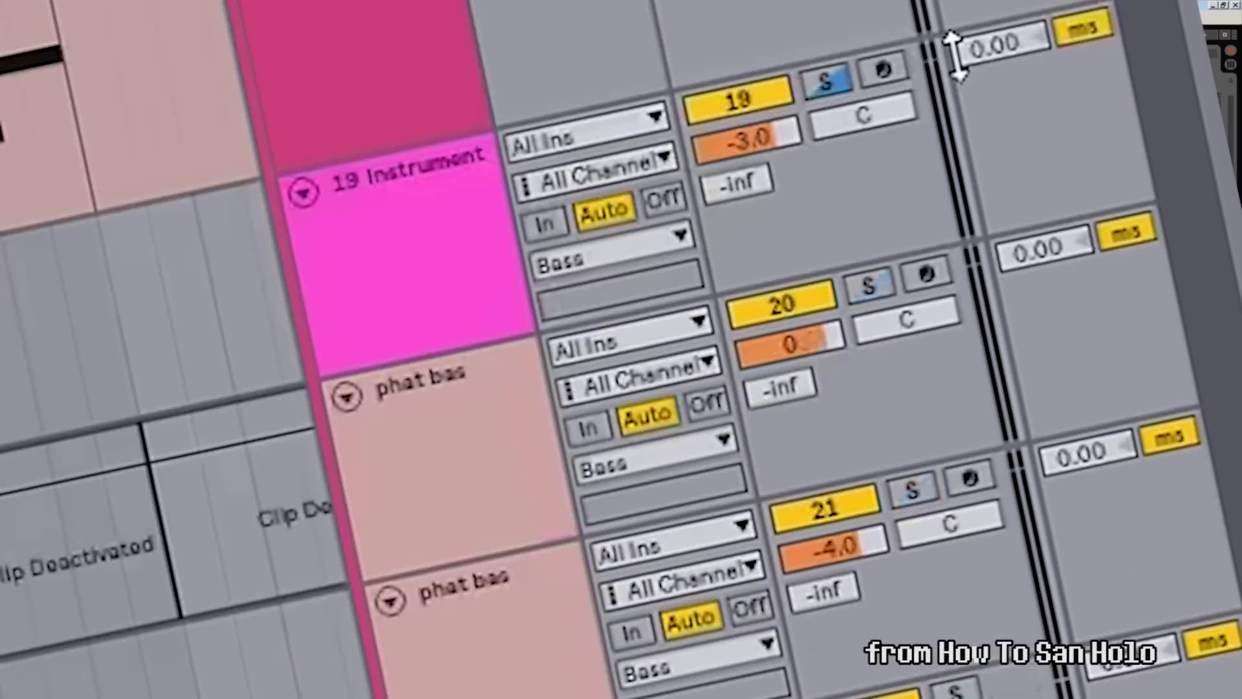
{"action": "scroll", "coordinate": [953, 55], "scroll_direction": "down", "scroll_amount": 10}
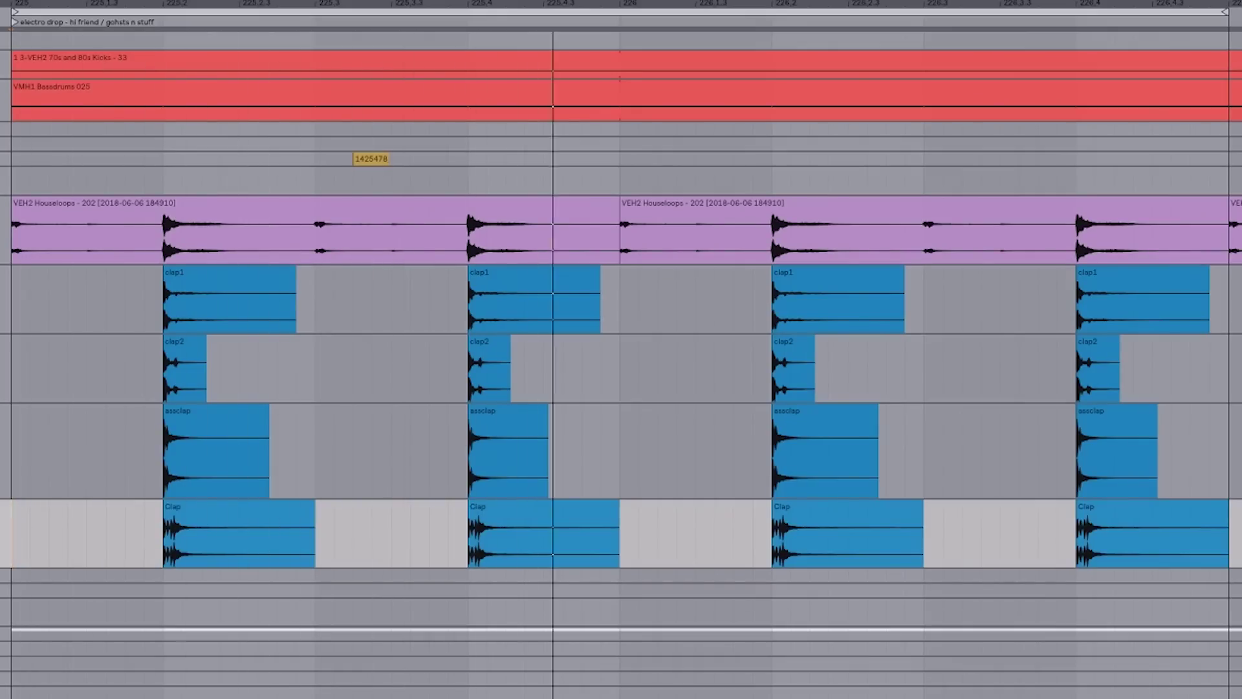
Inspect the first layered clap hit up close, comparing the transients of the four blue clap clips one by one.
{"action": "left_click", "coordinate": [159, 544]}
{"action": "key", "text": "plus"}
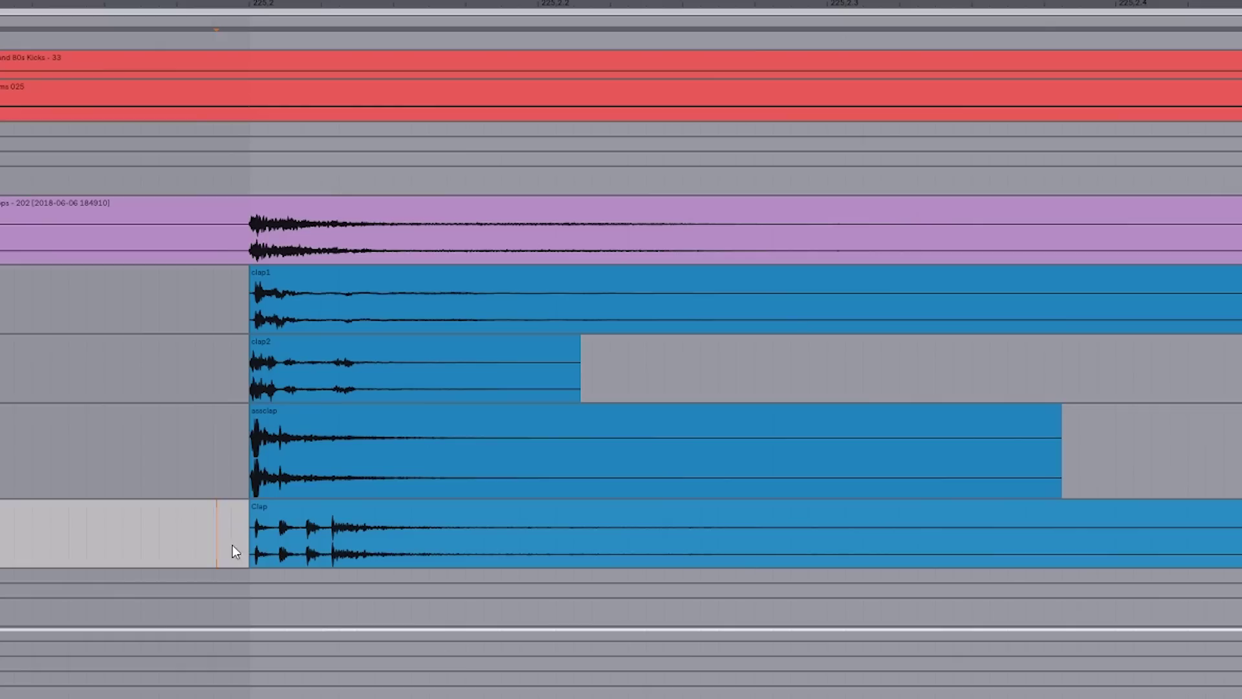
{"action": "left_click", "coordinate": [253, 475]}
{"action": "left_click_drag", "start_coordinate": [272, 468], "coordinate": [297, 469]}
{"action": "left_click_drag", "start_coordinate": [258, 386], "coordinate": [276, 390]}
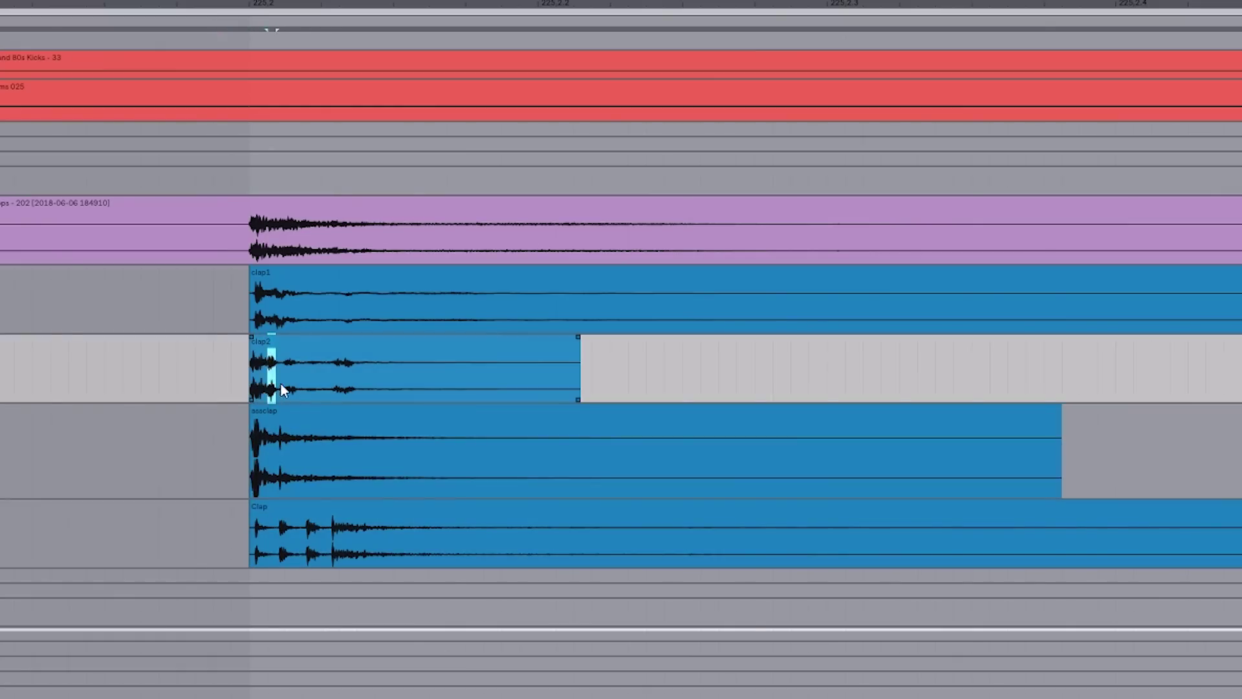
{"action": "left_click_drag", "start_coordinate": [251, 317], "coordinate": [276, 317]}
{"action": "left_click", "coordinate": [195, 449]}
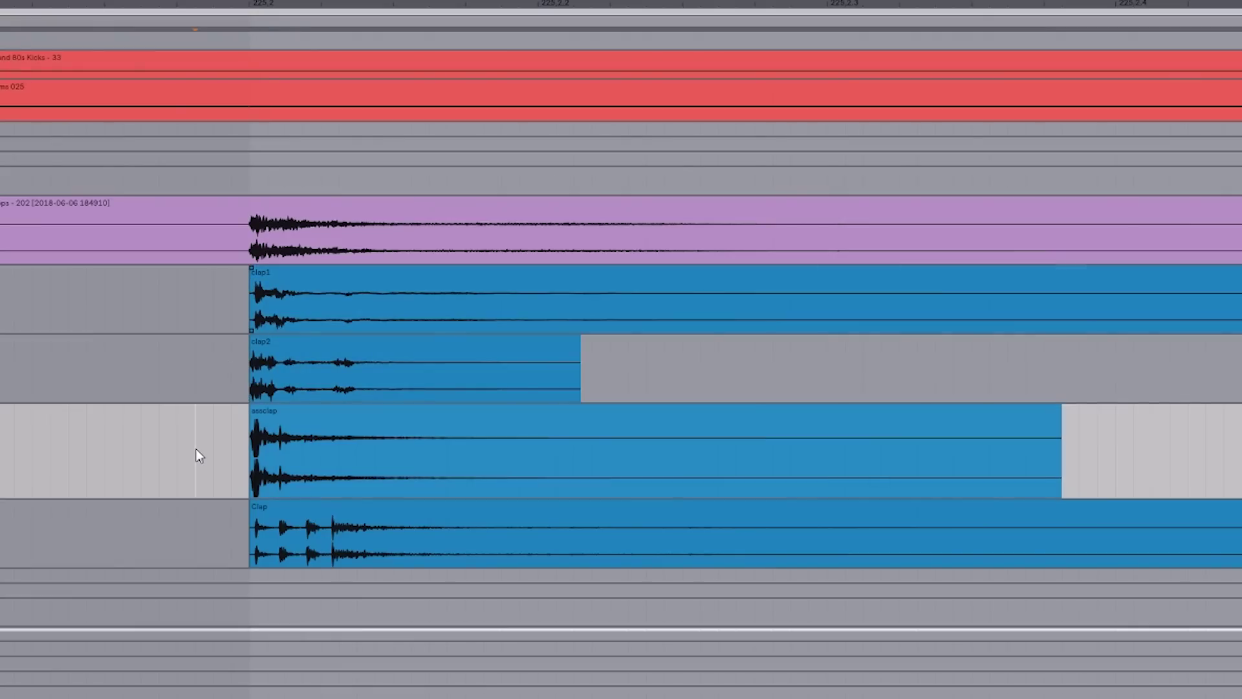
{"action": "left_click", "coordinate": [288, 508]}
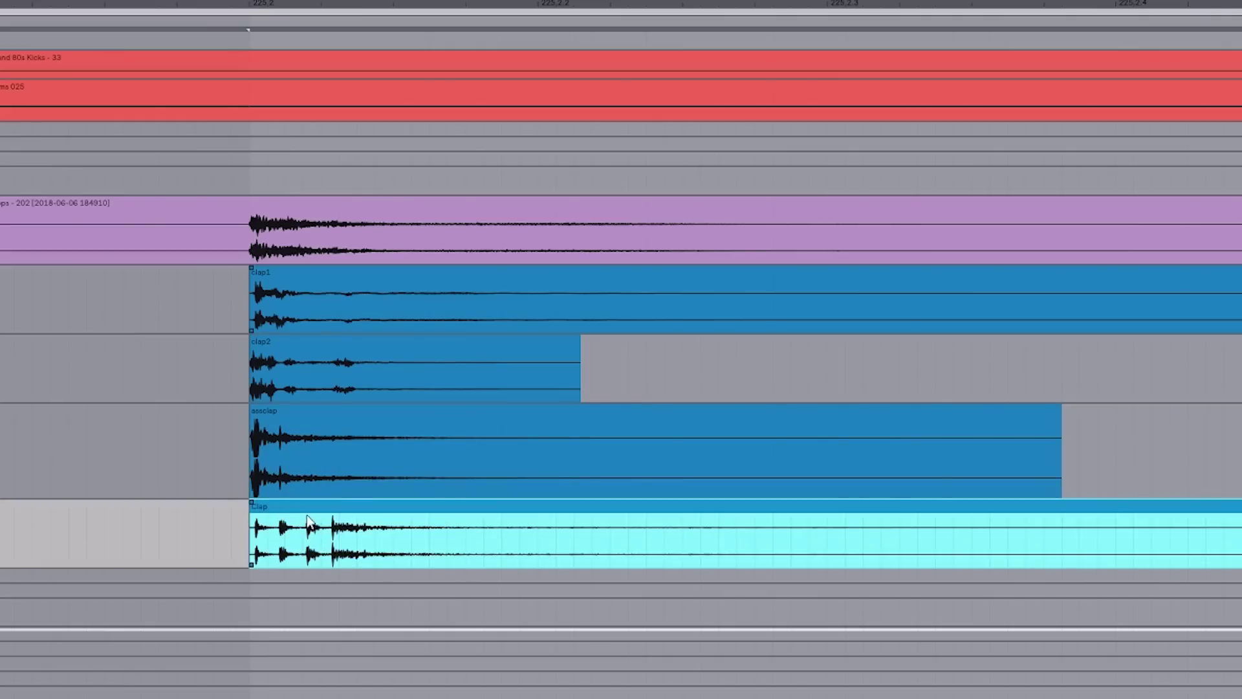
{"action": "left_click_drag", "start_coordinate": [315, 514], "coordinate": [259, 523]}
{"action": "left_click", "coordinate": [268, 523]}
{"action": "left_click", "coordinate": [253, 521]}
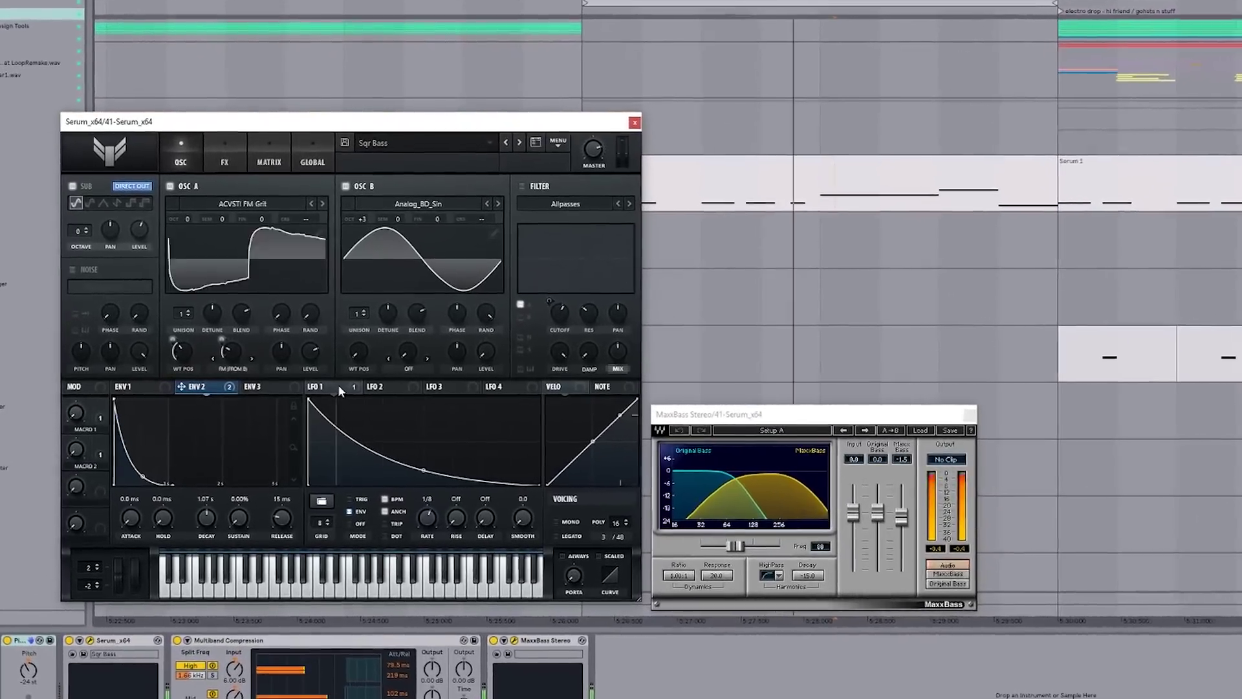
Inspect the Serum bass presets and open the effects page for BS IF Bass 1 and Sqr Bass.
{"action": "mouse_move", "coordinate": [336, 390]}
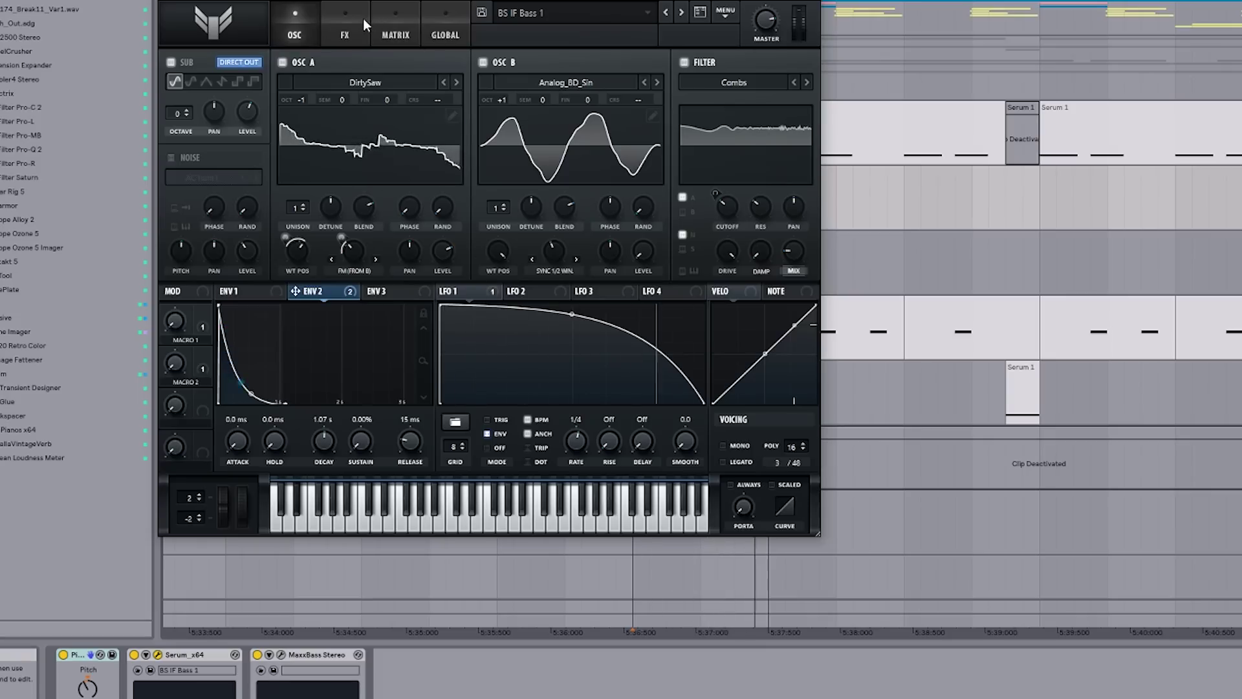
{"action": "left_click", "coordinate": [363, 18]}
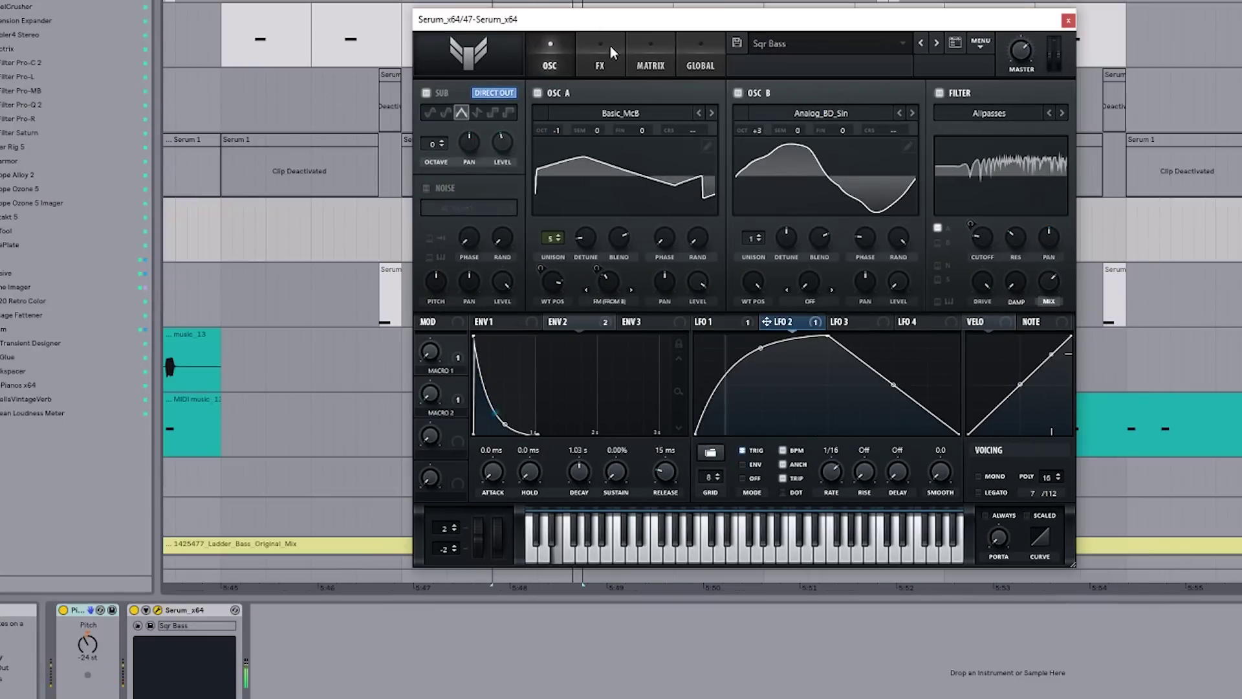
{"action": "left_click", "coordinate": [590, 44]}
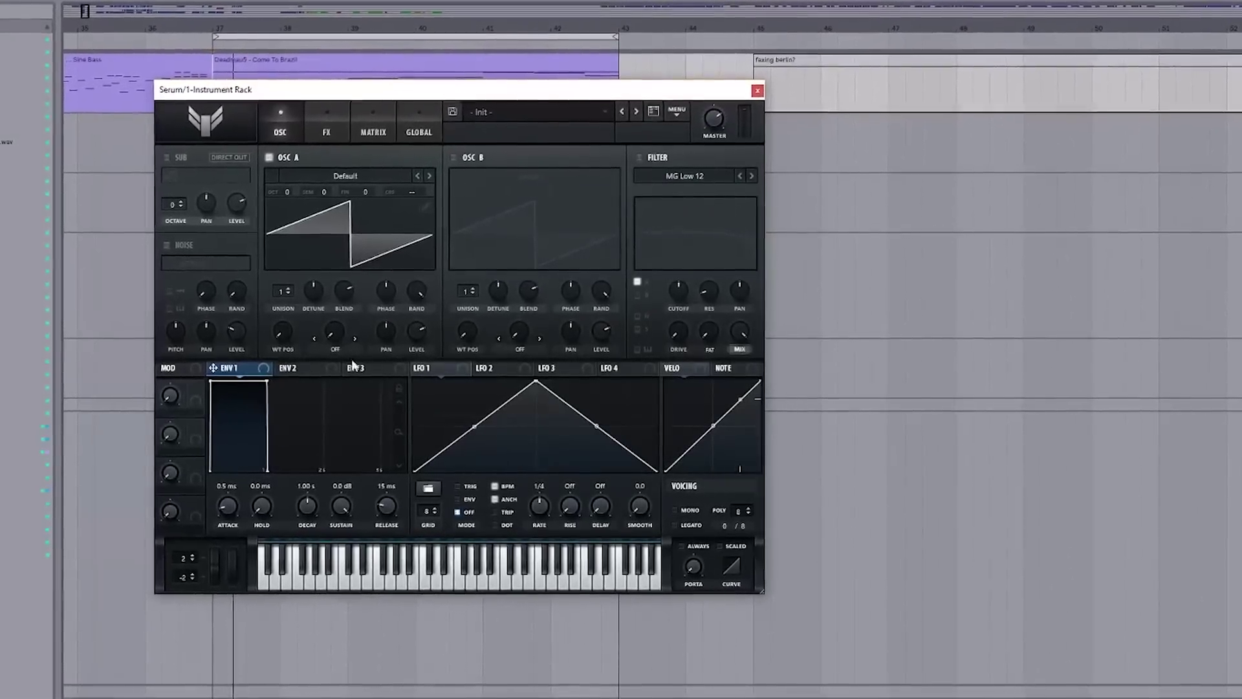
Play the looped section while setting Envelope 1 sustain to -oo dB and oscillator A to 16 unison voices.
{"action": "key", "text": "alt+space"}
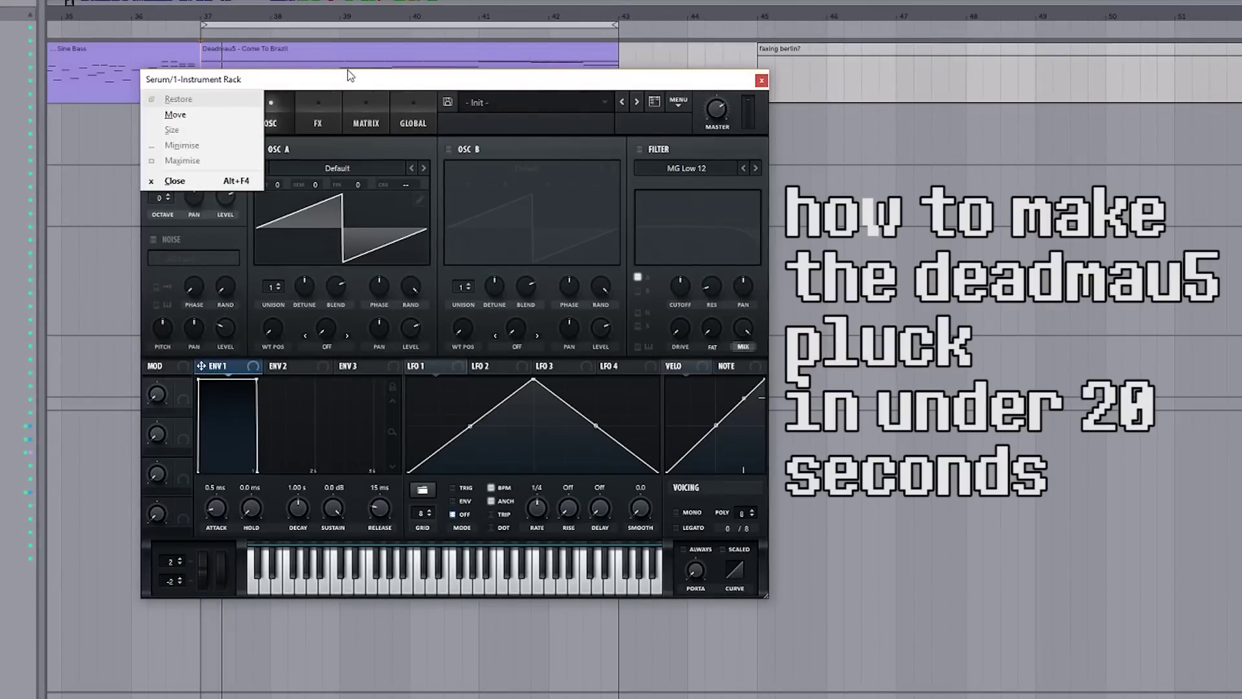
{"action": "key", "text": "Escape"}
{"action": "key", "text": "space"}
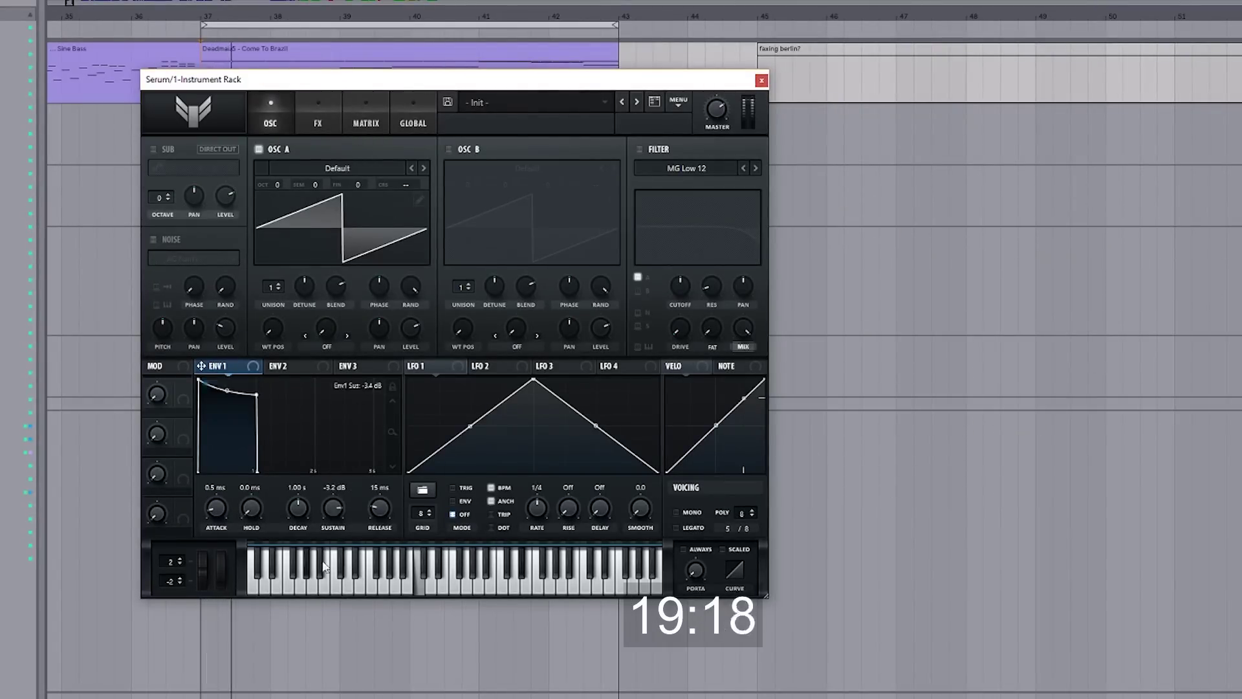
{"action": "left_click_drag", "start_coordinate": [271, 293], "coordinate": [271, 258]}
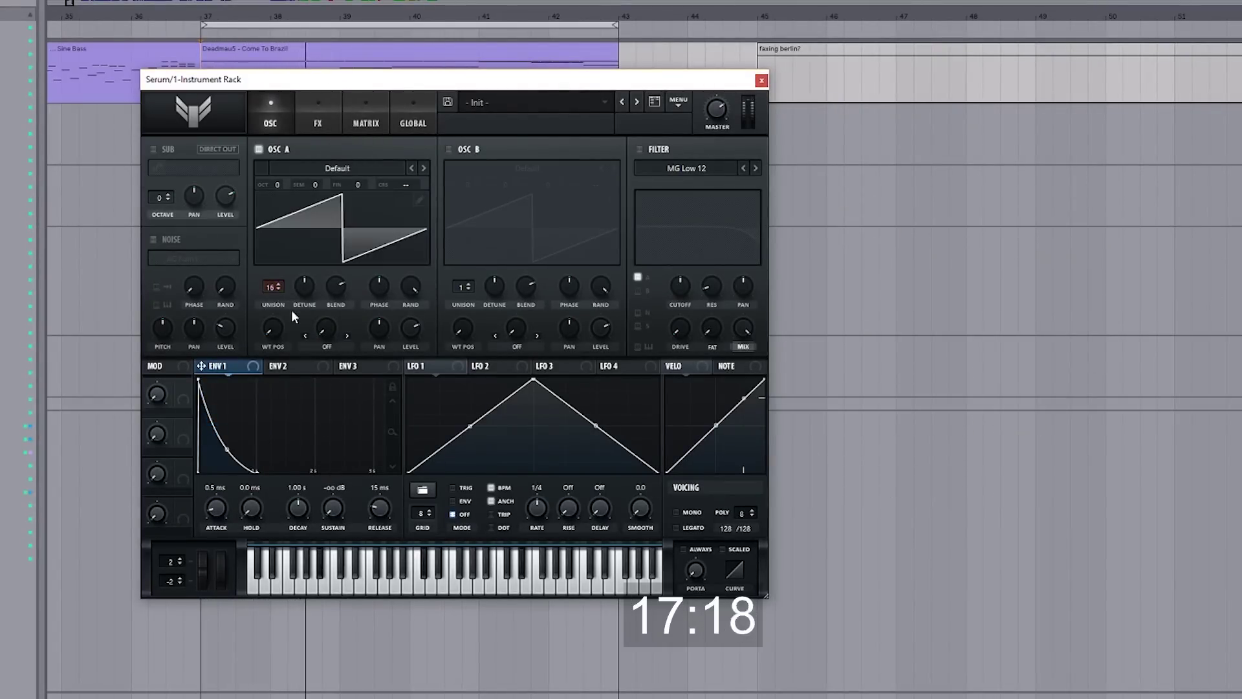
Enable the filter as MG Low 18, adjust its cutoff and modulate the cutoff with Envelope 2.
{"action": "left_click", "coordinate": [650, 153]}
{"action": "left_click", "coordinate": [755, 167]}
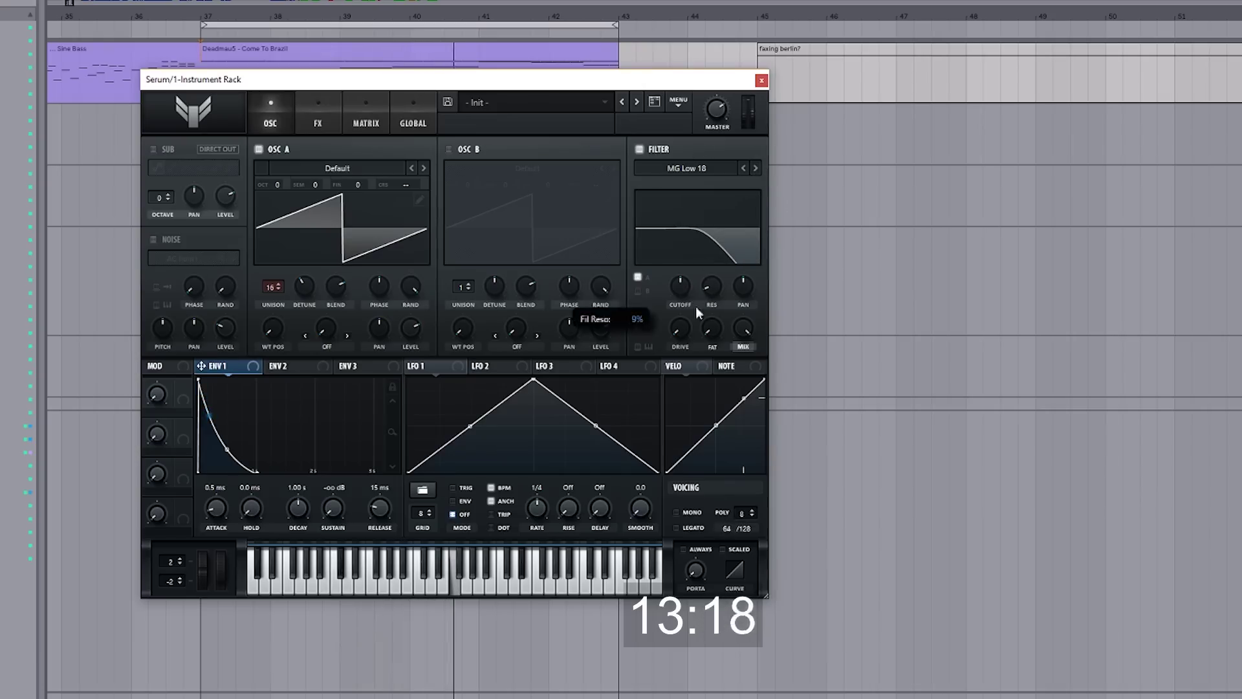
{"action": "left_click_drag", "start_coordinate": [674, 285], "coordinate": [660, 320]}
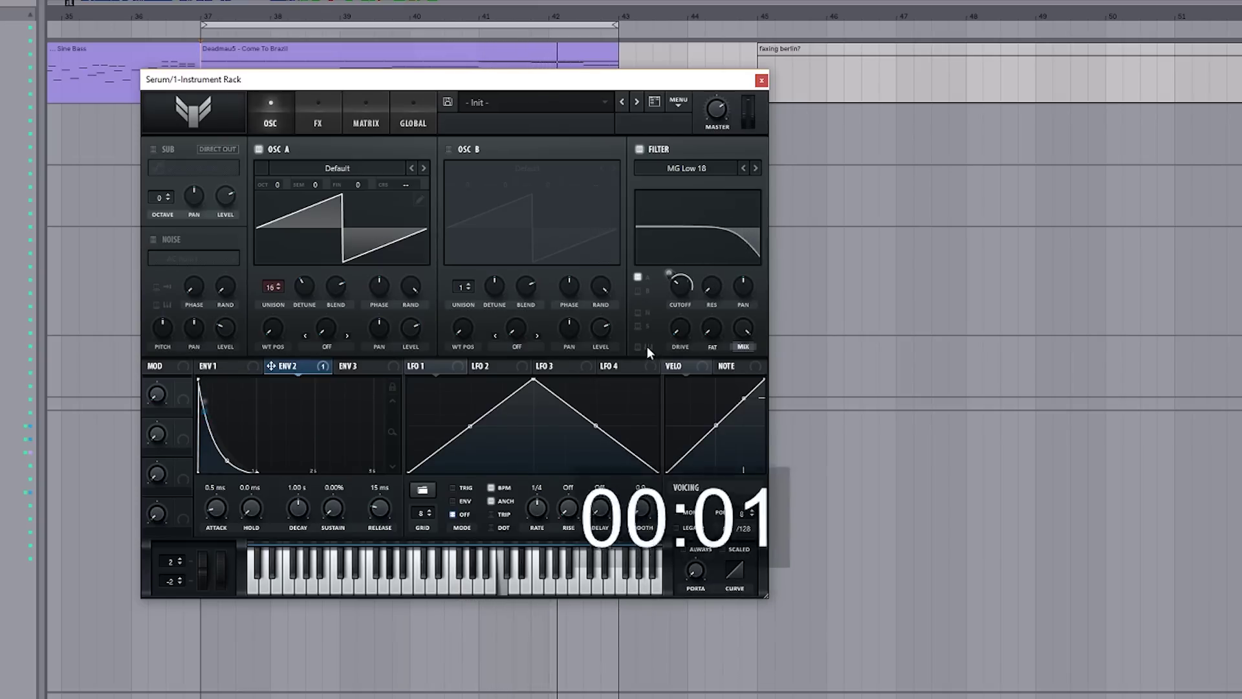
{"action": "mouse_move", "coordinate": [681, 290]}
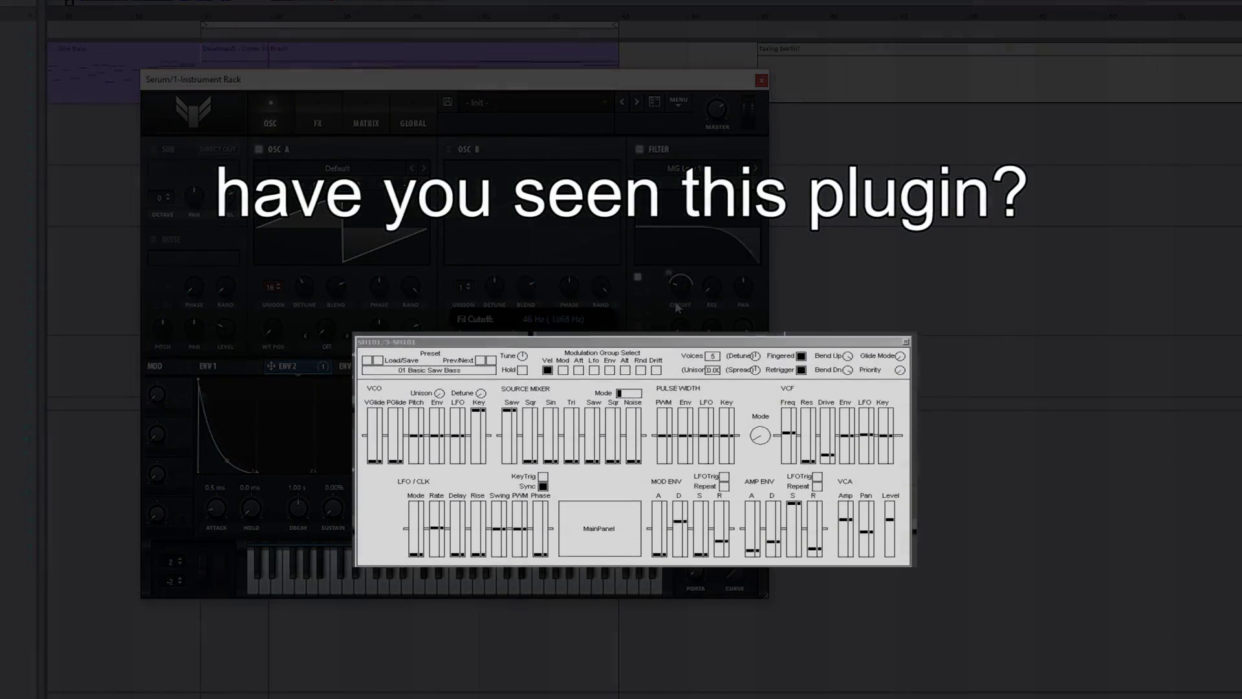
{"action": "mouse_move", "coordinate": [678, 308]}
{"action": "left_mouse_down"}
{"action": "mouse_move", "coordinate": [675, 319]}
{"action": "mouse_move", "coordinate": [677, 289]}
{"action": "left_mouse_up"}
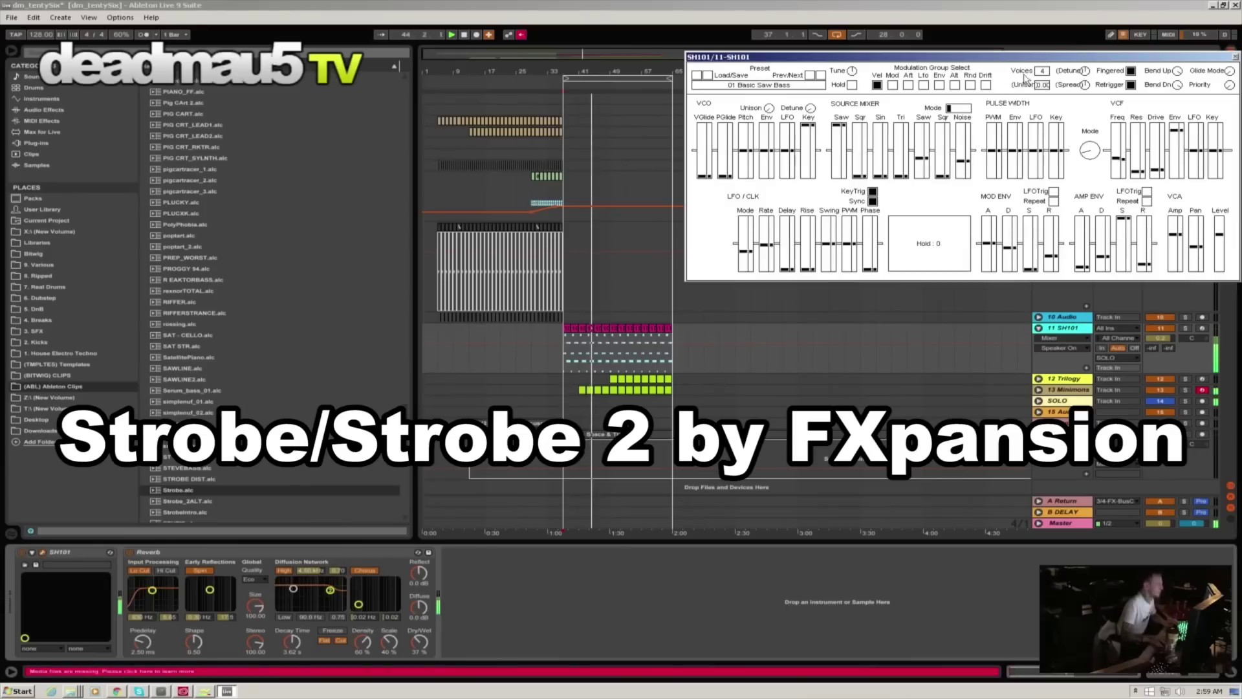
{"action": "left_click_drag", "start_coordinate": [1056, 57], "coordinate": [642, 111]}
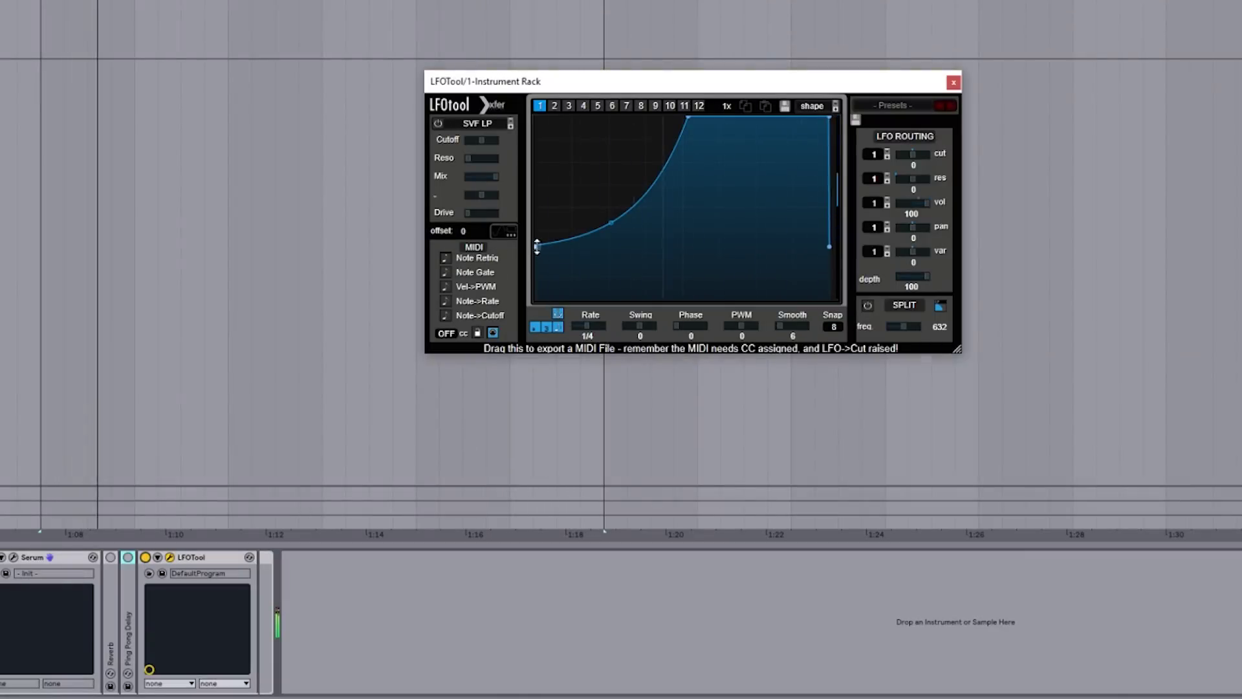
Lower the start point of LFOTool's volume curve and reduce the cutoff of Serum's MG Low 18 filter.
{"action": "left_click_drag", "start_coordinate": [526, 249], "coordinate": [525, 291]}
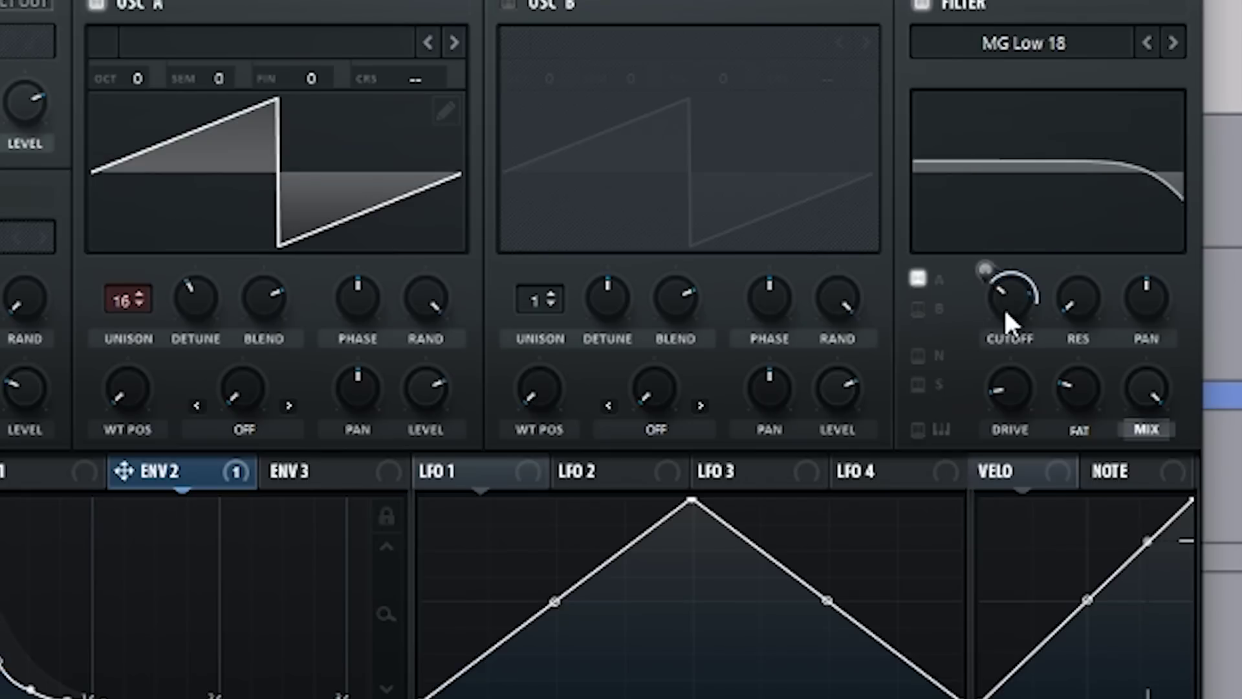
{"action": "left_click_drag", "start_coordinate": [1007, 313], "coordinate": [999, 362]}
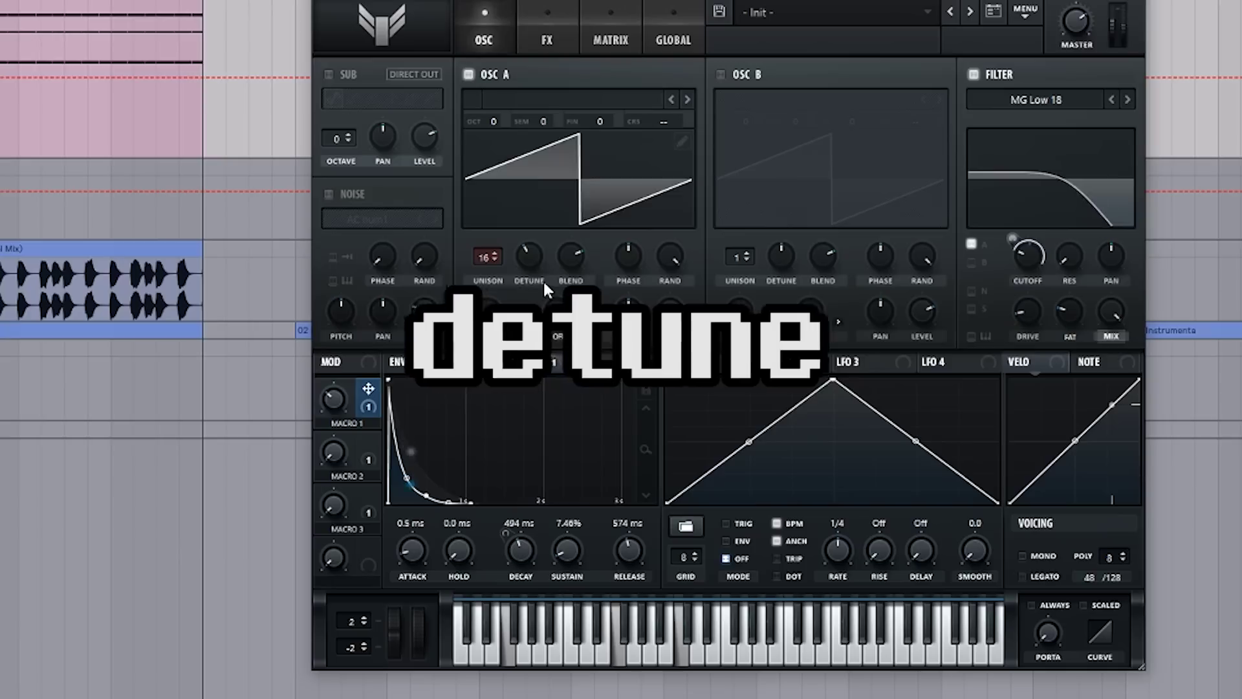
Vary the unison detune of oscillator A, trying small amounts such as 0.04 against wider ones.
{"action": "left_click_drag", "start_coordinate": [542, 278], "coordinate": [531, 237]}
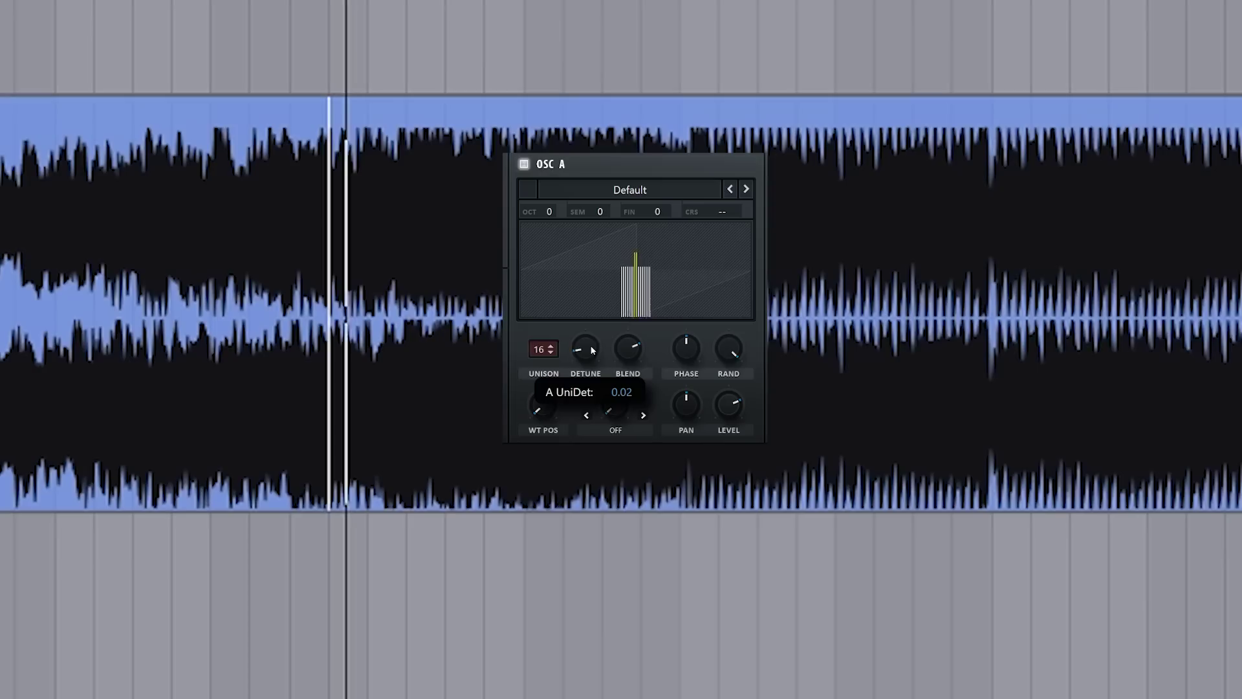
{"action": "left_click_drag", "start_coordinate": [593, 350], "coordinate": [595, 344]}
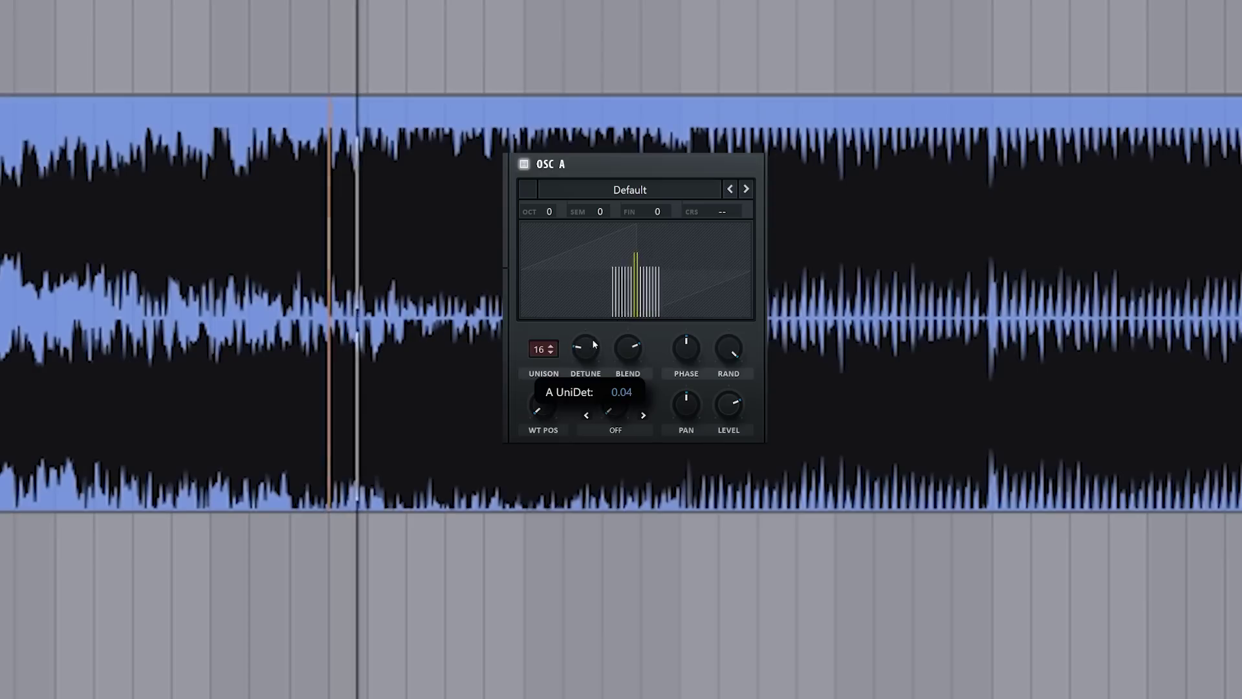
{"action": "left_click_drag", "start_coordinate": [594, 343], "coordinate": [579, 365]}
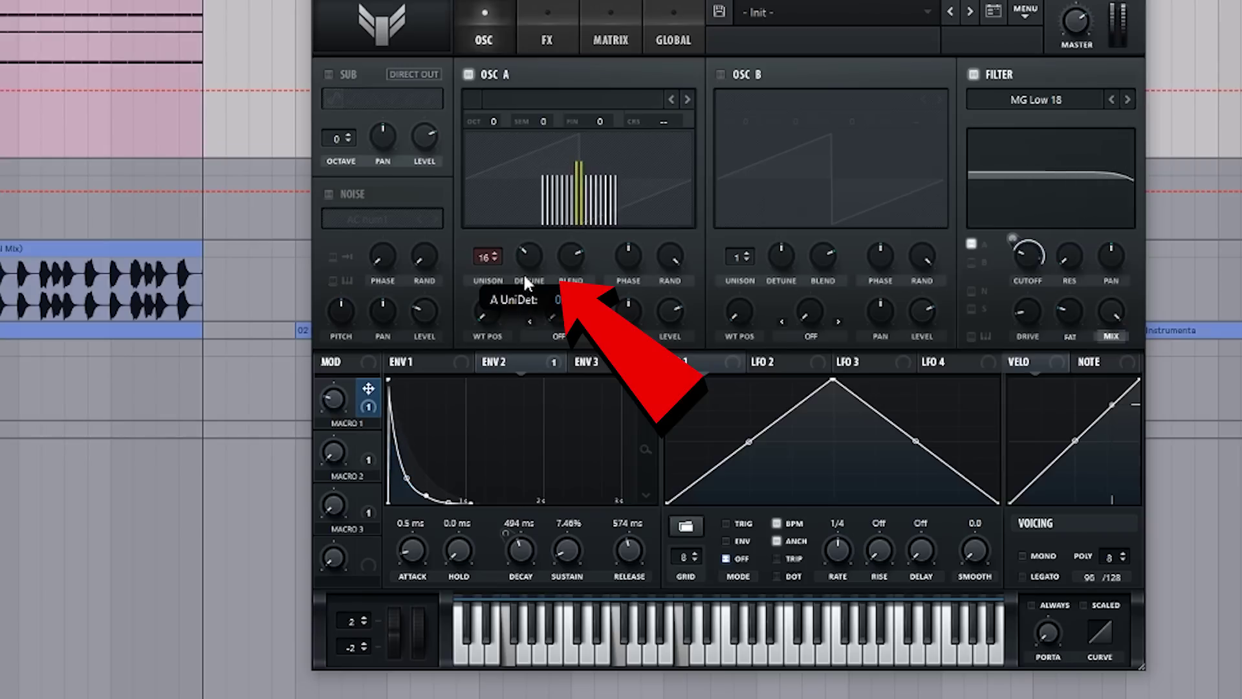
{"action": "left_click_drag", "start_coordinate": [522, 273], "coordinate": [537, 252]}
{"action": "left_click_drag", "start_coordinate": [595, 344], "coordinate": [618, 304]}
Play sections of the reference tracks while changing oscillator A's unison detune to 0.27 and 0.15.
{"action": "left_click", "coordinate": [984, 384]}
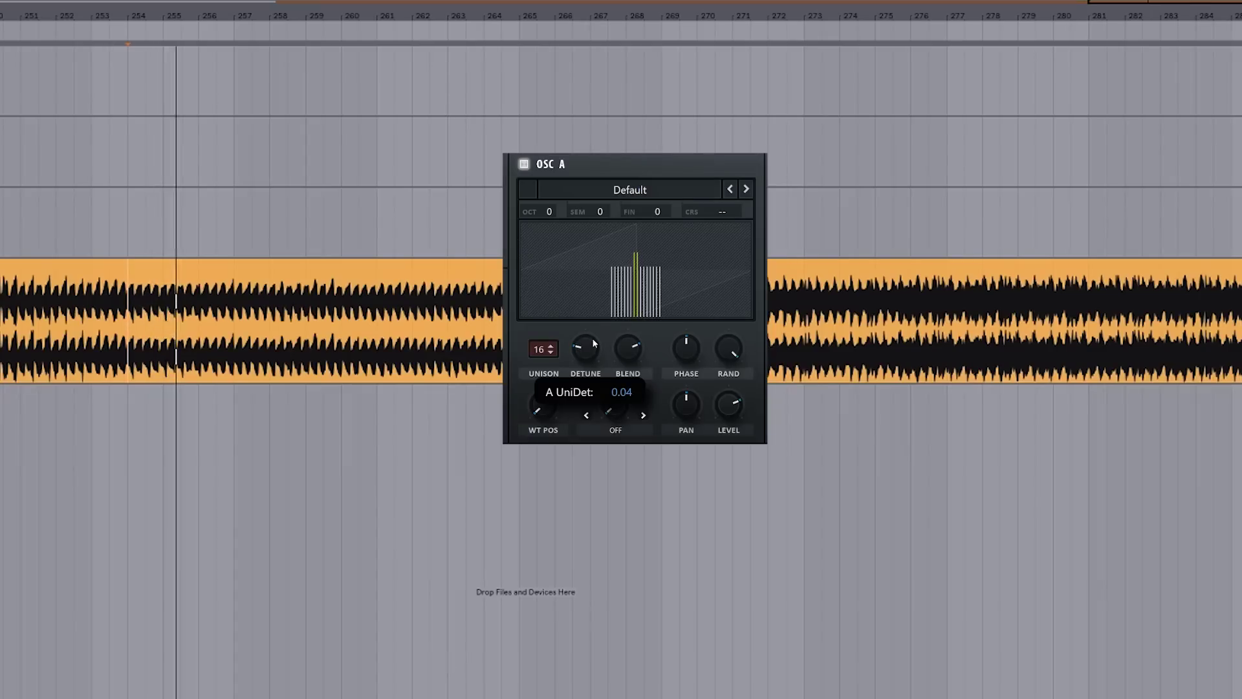
{"action": "left_click_drag", "start_coordinate": [599, 336], "coordinate": [606, 319]}
{"action": "left_click_drag", "start_coordinate": [606, 319], "coordinate": [605, 320]}
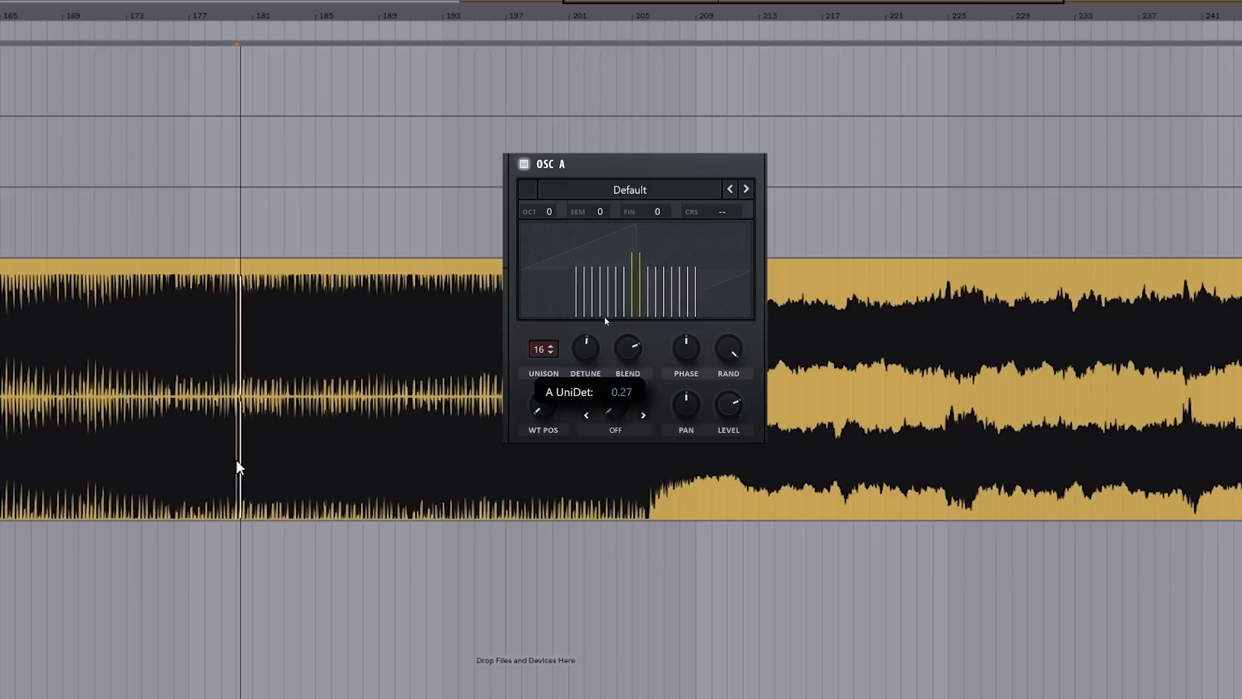
{"action": "left_click", "coordinate": [616, 497]}
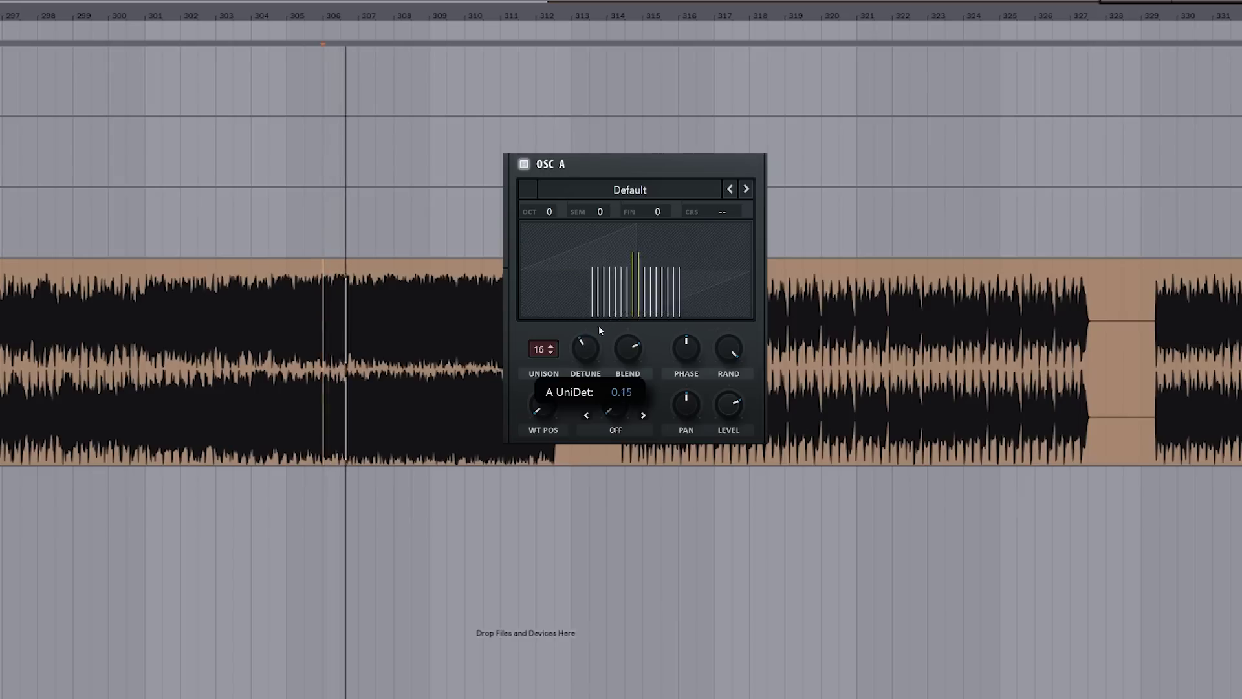
{"action": "left_click_drag", "start_coordinate": [599, 325], "coordinate": [587, 354]}
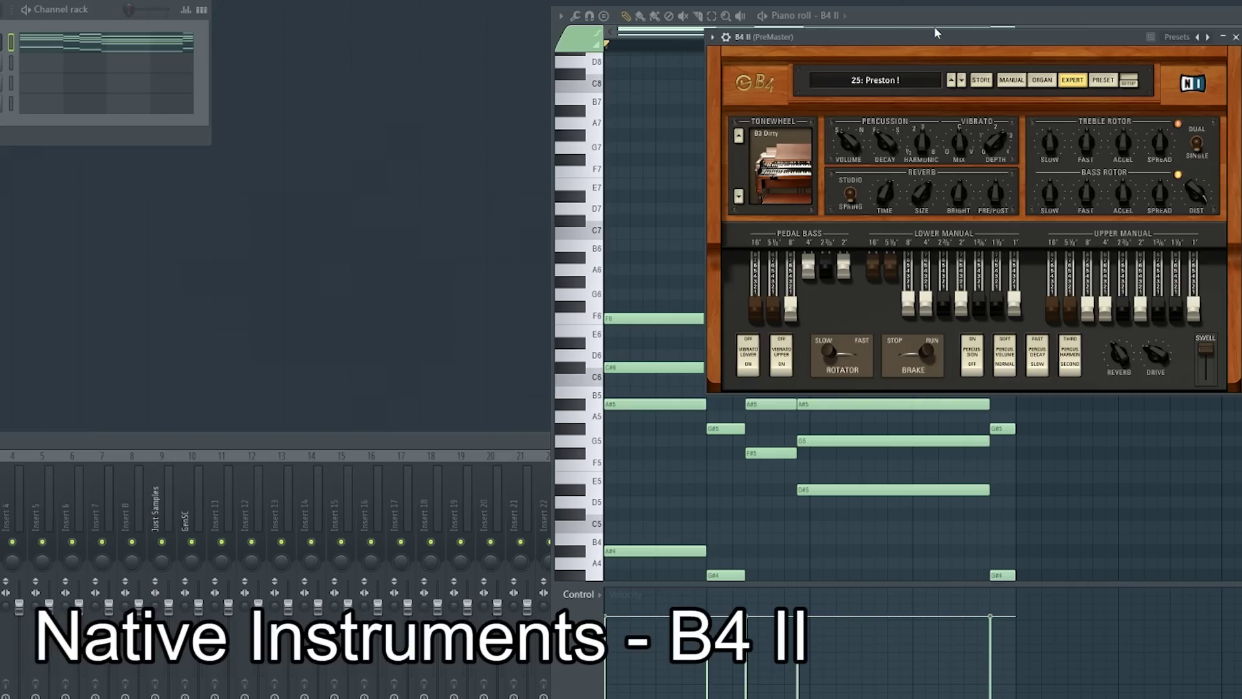
Switch to FL Studio, move the B4 II organ window clear of the piano roll and play its chord pattern.
{"action": "left_click_drag", "start_coordinate": [936, 32], "coordinate": [240, 60]}
{"action": "scroll", "coordinate": [676, 206], "scroll_direction": "down", "scroll_amount": 3}
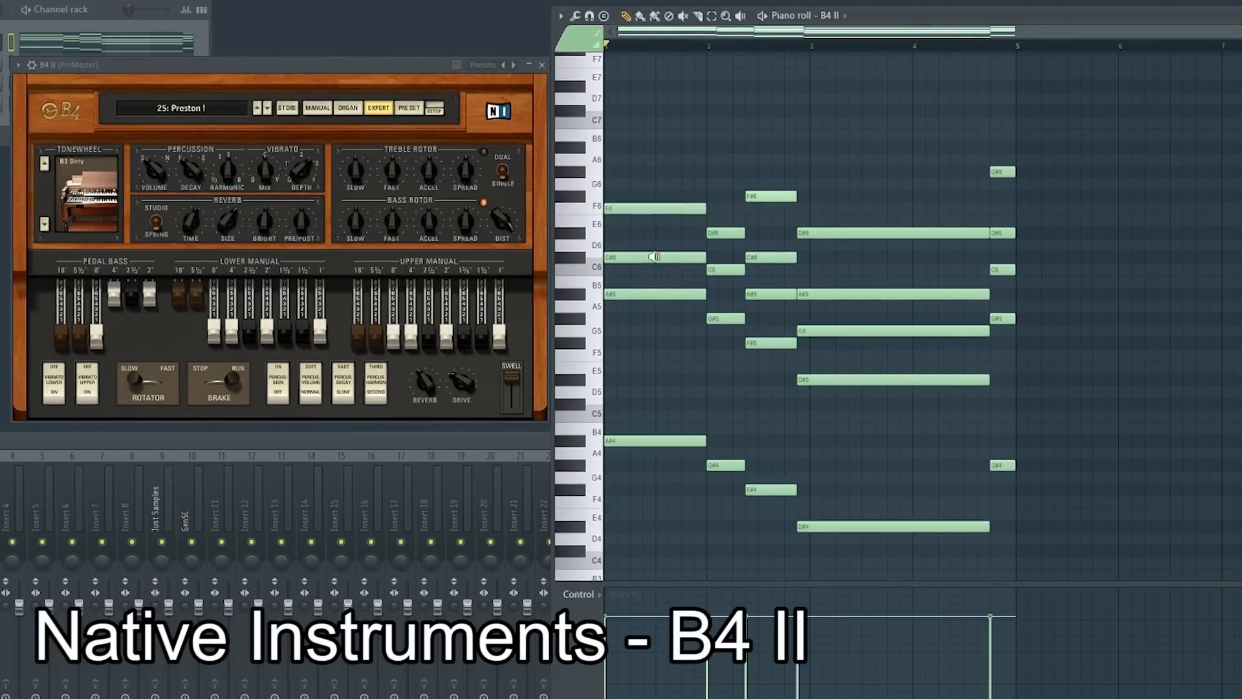
{"action": "key", "text": "space"}
{"action": "mouse_move", "coordinate": [655, 257]}
{"action": "left_mouse_down"}
{"action": "mouse_move", "coordinate": [946, 314]}
{"action": "mouse_move", "coordinate": [999, 286]}
{"action": "left_mouse_up"}
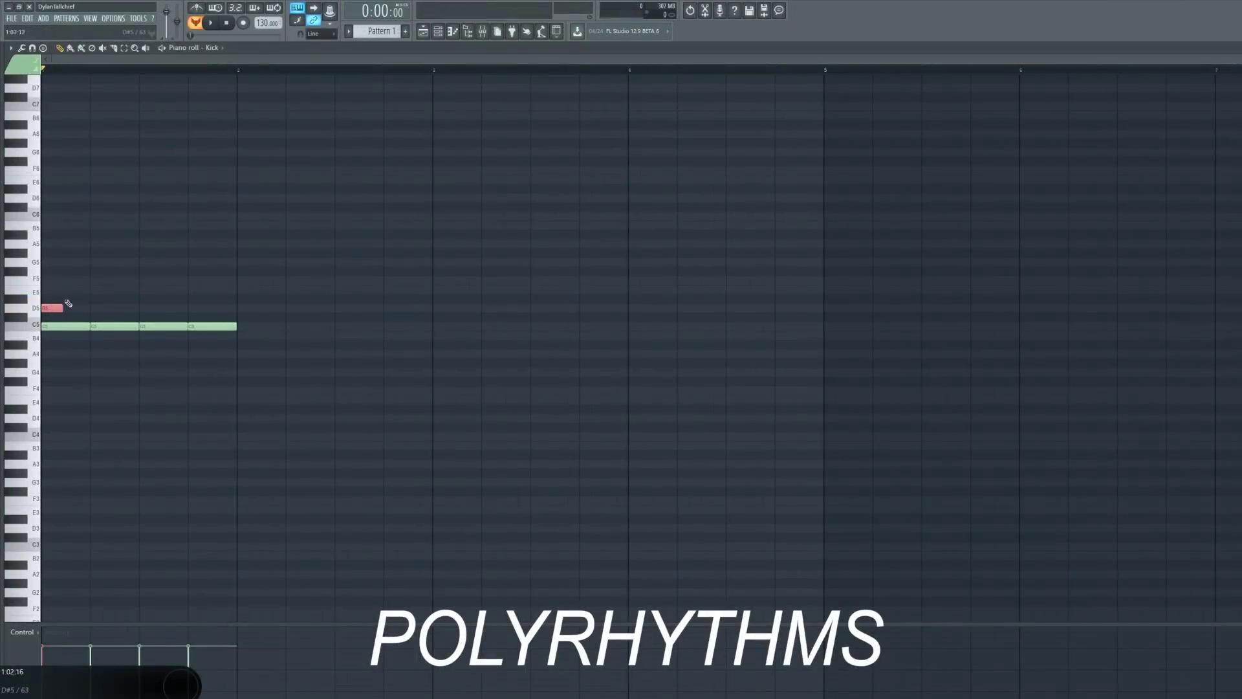
Draw three rising notes on E5, G5 and A5 in the Kick piano roll, each shorter than a C5 note.
{"action": "left_click_drag", "start_coordinate": [124, 304], "coordinate": [108, 301]}
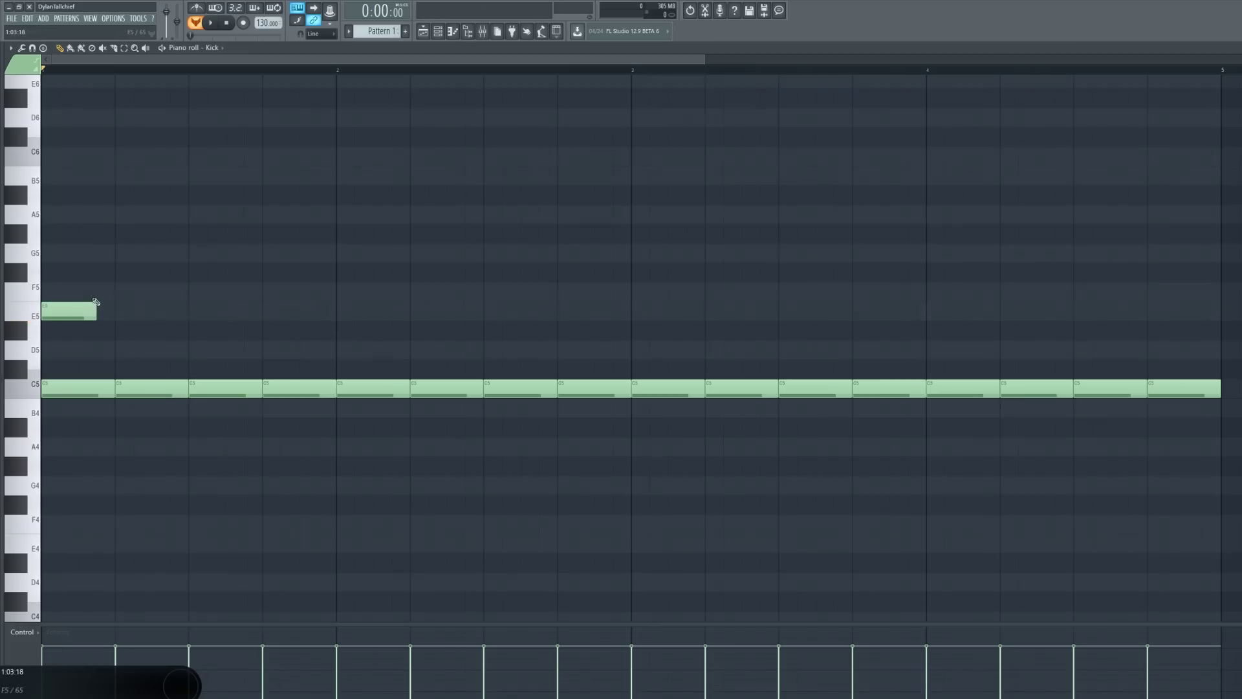
{"action": "left_click_drag", "start_coordinate": [173, 217], "coordinate": [156, 216]}
Duplicate the three-note E5, G5, A5 figure six times in a row across the following bars.
{"action": "left_click_drag", "start_coordinate": [171, 207], "coordinate": [65, 317]}
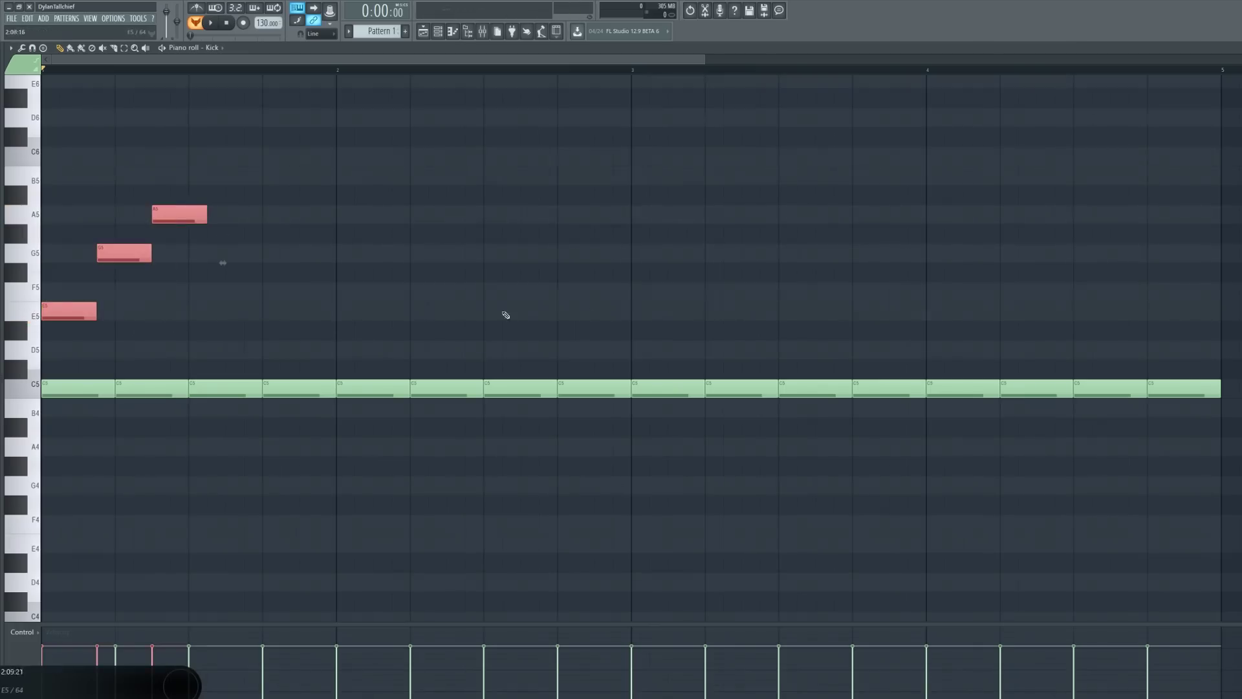
{"action": "key", "text": "ctrl+b"}
{"action": "key", "text": "ctrl+b"}
{"action": "key", "text": "ctrl+b"}
{"action": "key", "text": "ctrl+b"}
{"action": "key", "text": "ctrl+b"}
{"action": "key", "text": "ctrl+b"}
Duplicate the four bars of C5 kick notes to fill eight bars.
{"action": "scroll", "coordinate": [956, 289], "scroll_direction": "down", "scroll_amount": 2}
{"action": "left_click_drag", "start_coordinate": [681, 361], "coordinate": [56, 396]}
{"action": "scroll", "coordinate": [429, 339], "scroll_direction": "down", "scroll_amount": 1}
{"action": "key", "text": "ctrl+b"}
Duplicate the four-bar E5, G5, A5 pattern twice in a row, and duplicate the eight bars of C5 kick notes after themselves.
{"action": "left_click", "coordinate": [464, 208]}
{"action": "left_click_drag", "start_coordinate": [452, 186], "coordinate": [56, 330]}
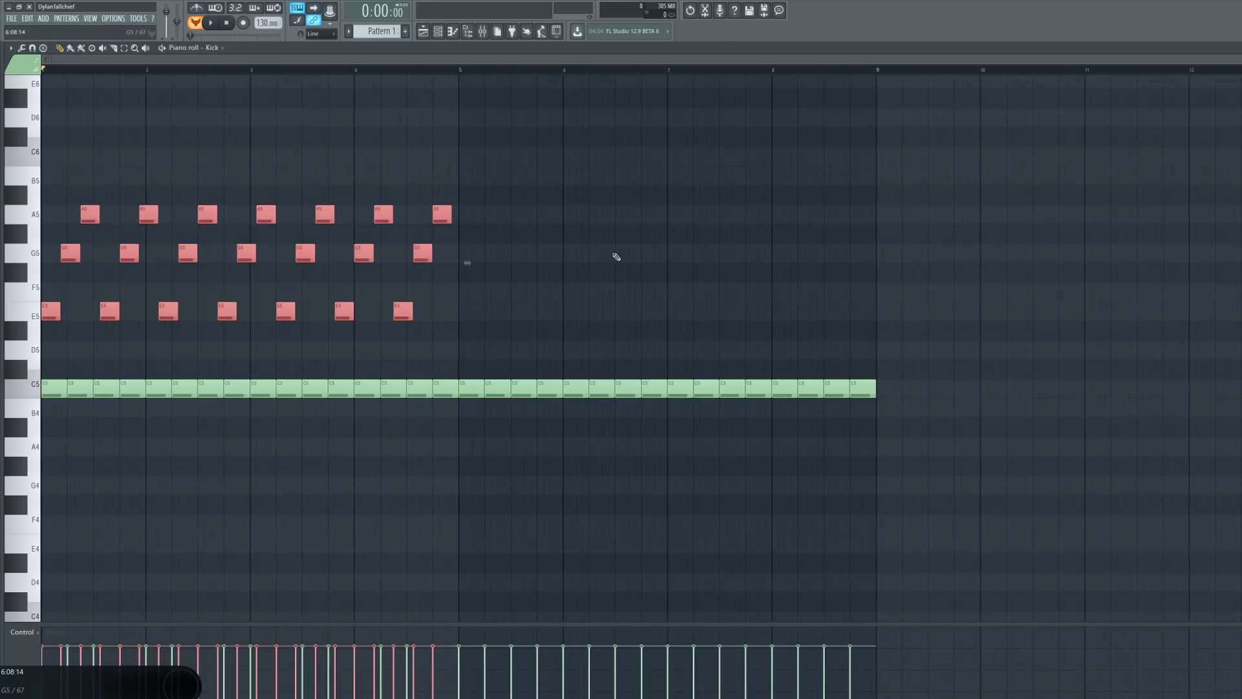
{"action": "key", "text": "ctrl+b"}
{"action": "key", "text": "ctrl+b"}
{"action": "scroll", "coordinate": [798, 332], "scroll_direction": "down", "scroll_amount": 1}
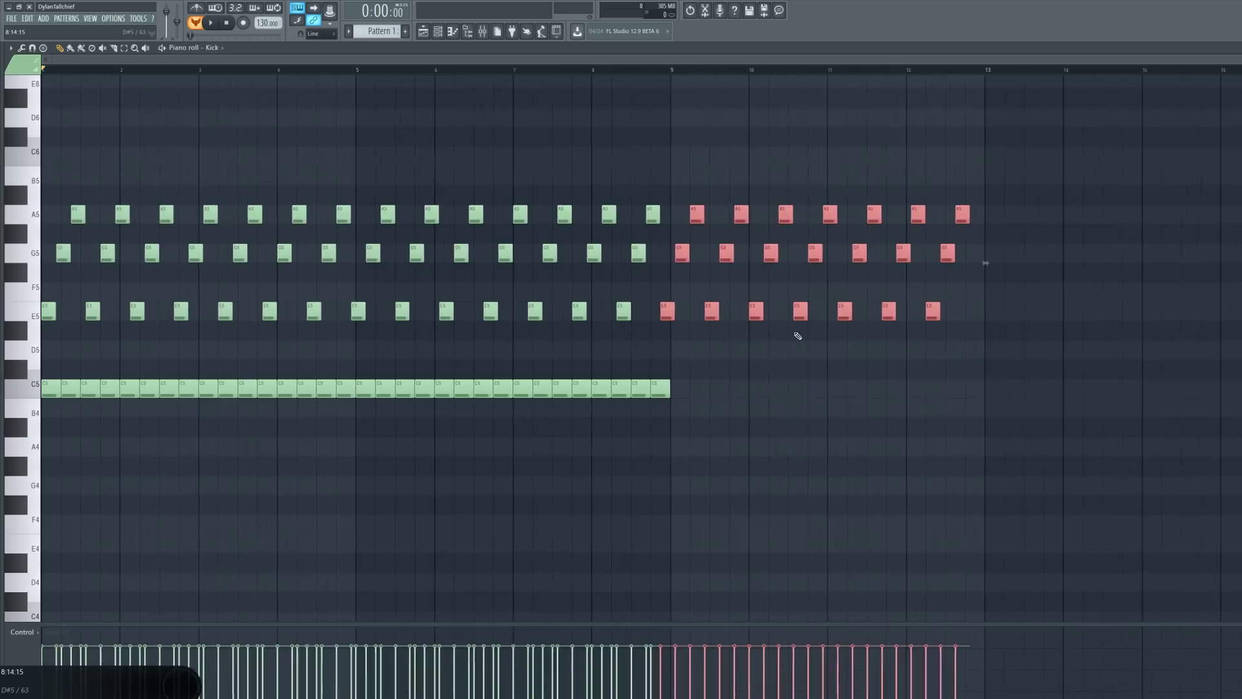
{"action": "left_click_drag", "start_coordinate": [722, 361], "coordinate": [46, 405]}
{"action": "key", "text": "ctrl+b"}
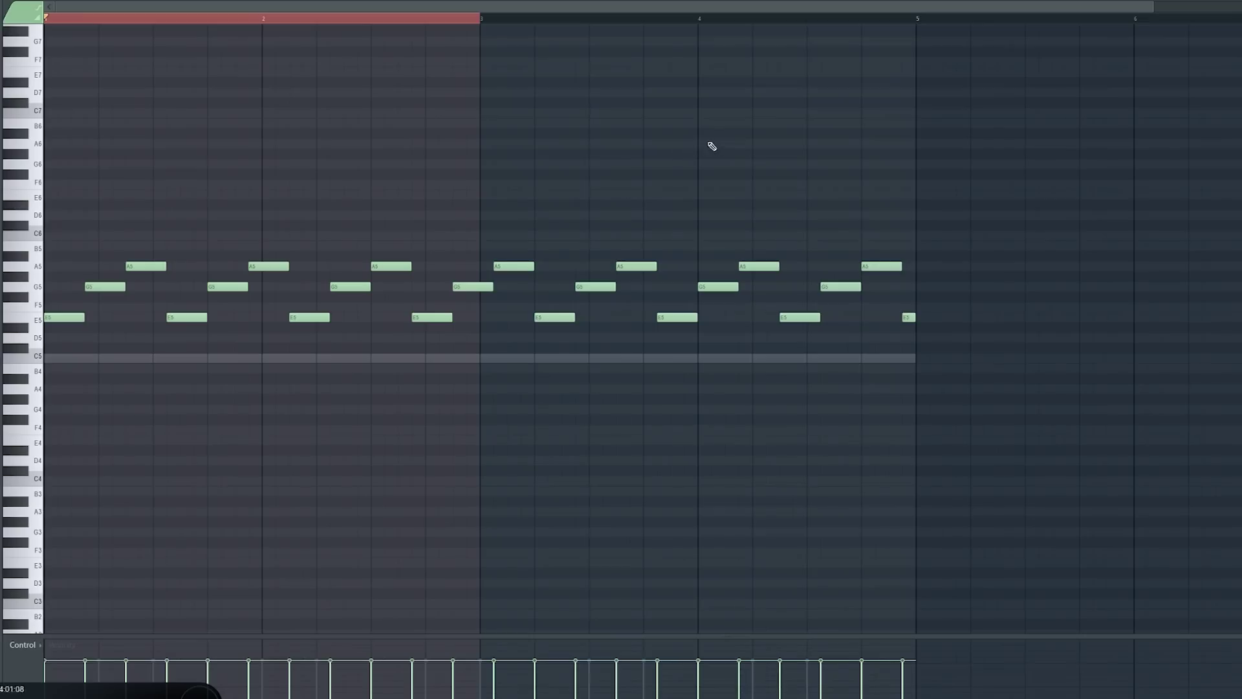
Play the repeating E5, G5, A5 pattern over the looped opening bars.
{"action": "key", "text": "space"}
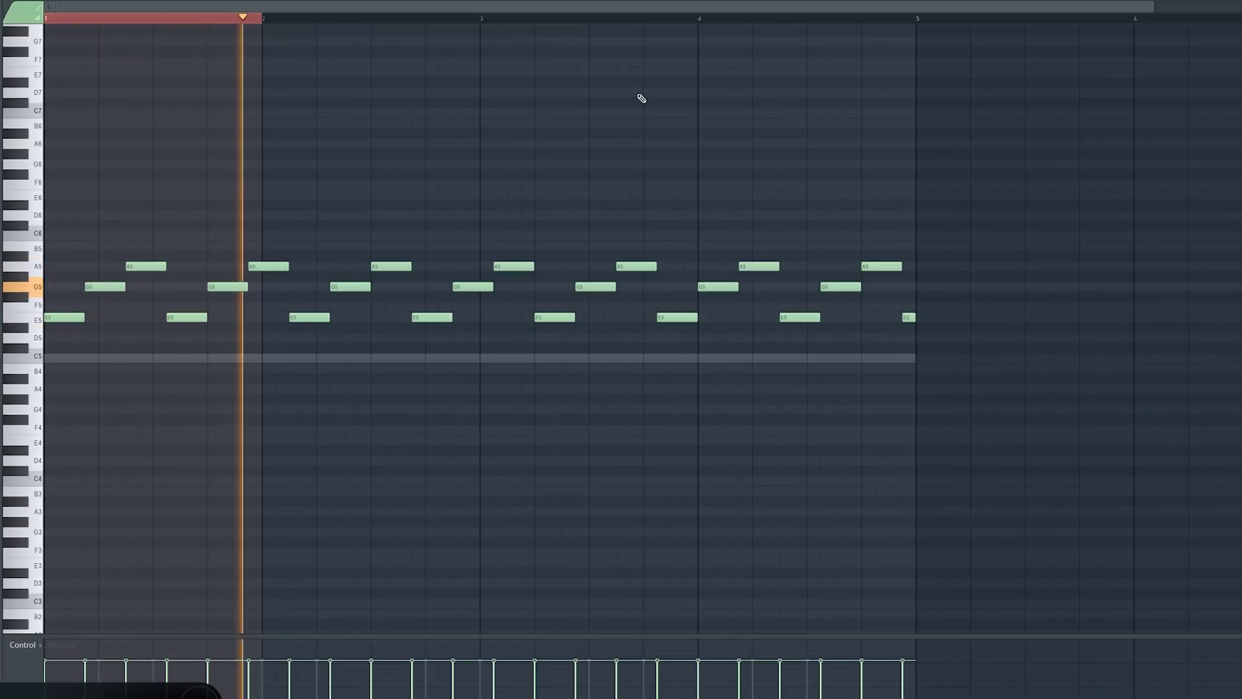
{"action": "key", "text": "space"}
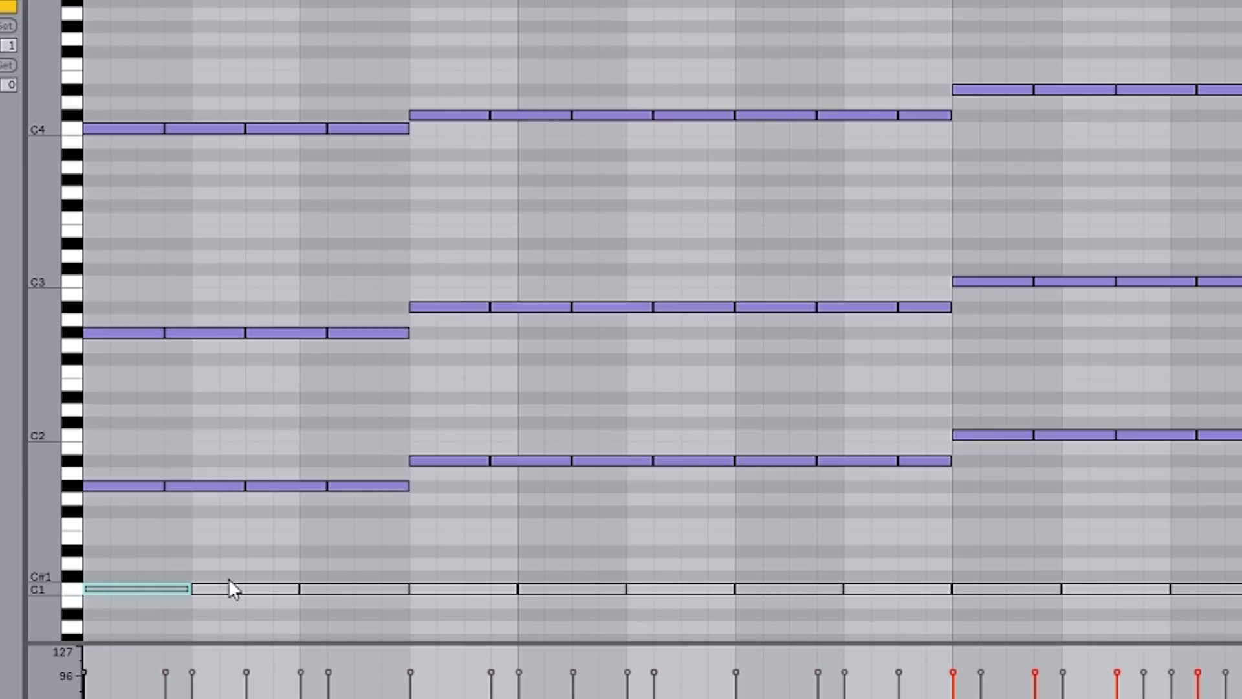
In Ableton Live, raise the selected C1 note at bar 1 to G#1 and shorten it to three sixteenths.
{"action": "key", "text": "Up"}
{"action": "key", "text": "Up"}
{"action": "key", "text": "Up"}
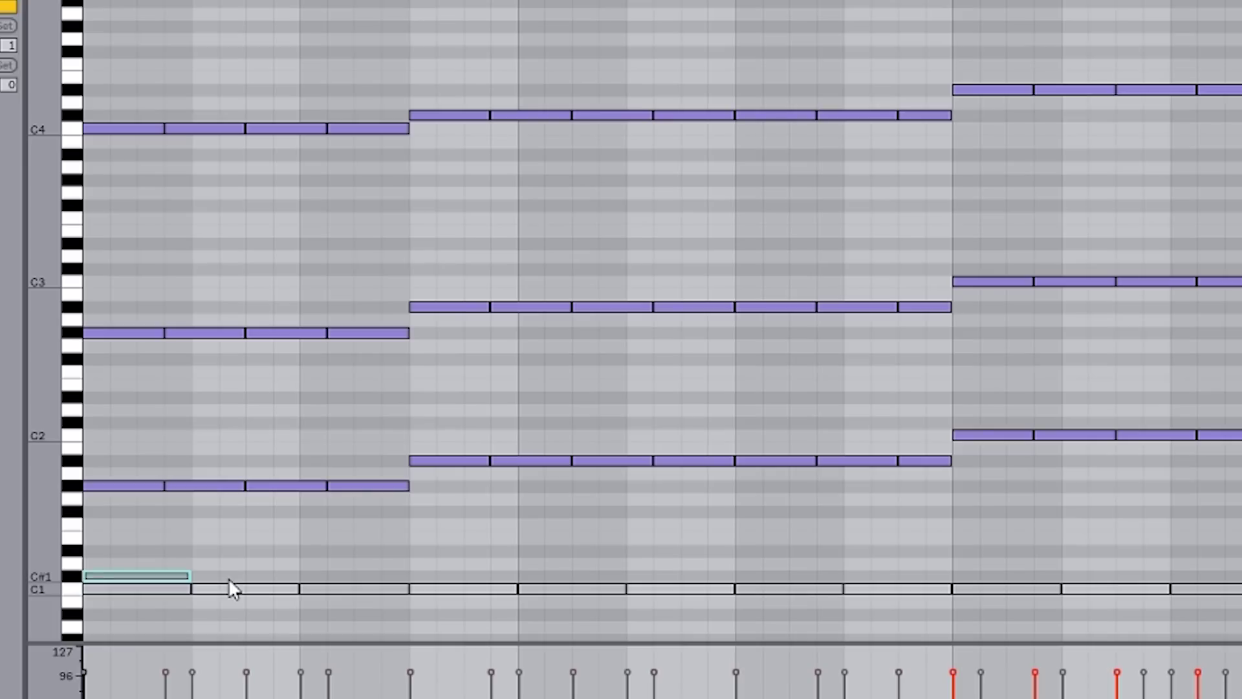
{"action": "key", "text": "Up"}
{"action": "key", "text": "shift+Left"}
{"action": "key", "text": "shift+Right"}
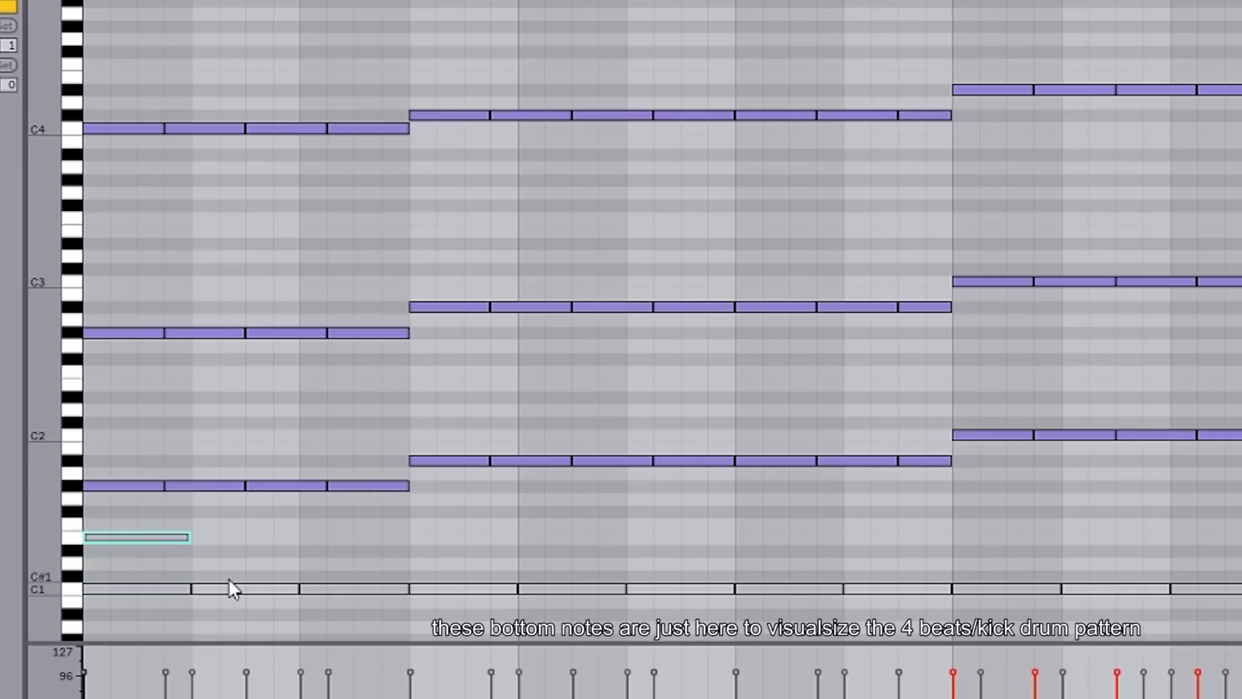
{"action": "key", "text": "Up"}
{"action": "key", "text": "Up"}
{"action": "key", "text": "Up"}
{"action": "key", "text": "Up"}
{"action": "key", "text": "shift+Left"}
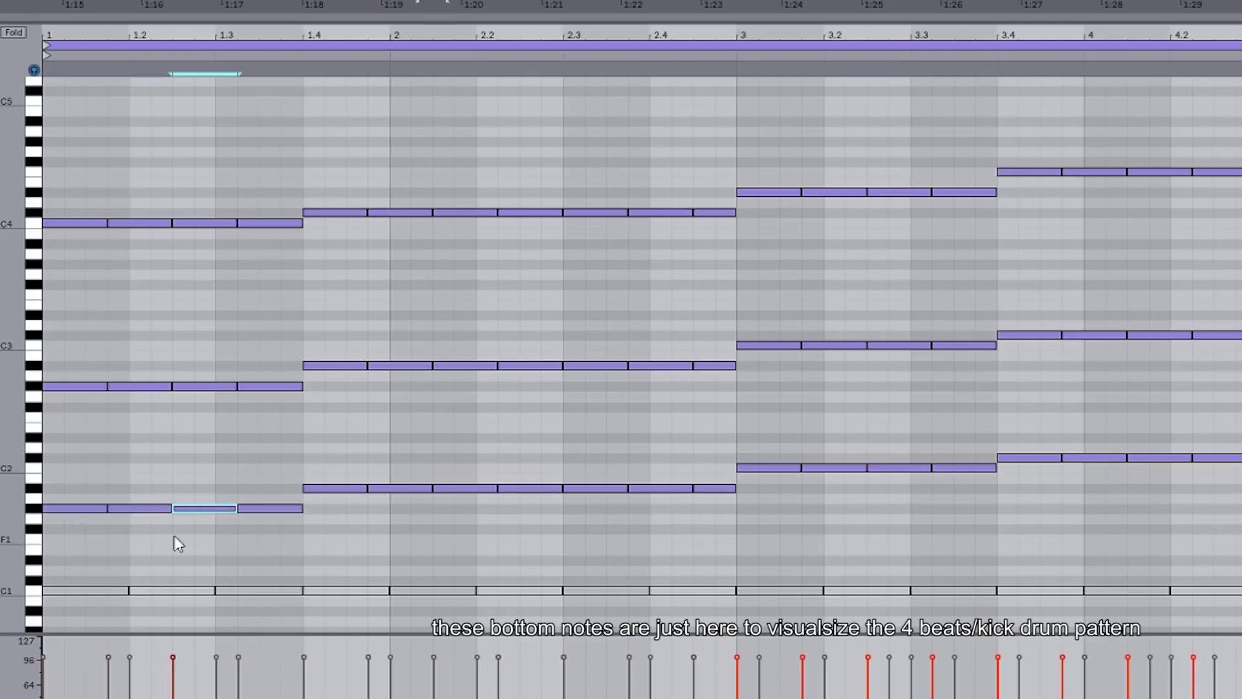
Duplicate the three-sixteenth G#1 note onto beat 1.4 and raise the copy two semitones to A#1.
{"action": "key", "text": "ctrl+d"}
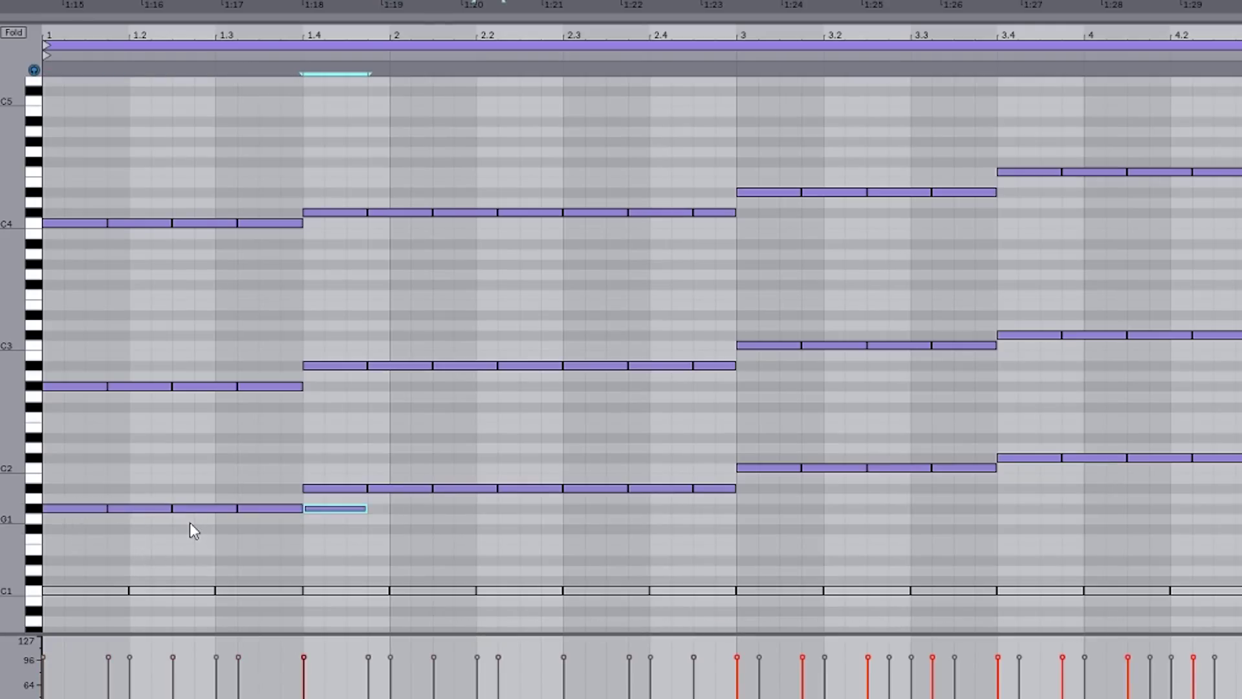
{"action": "key", "text": "Up"}
{"action": "key", "text": "Up"}
Go through the A#1 chord hits one by one from beat 1.4 to the last hit before bar 3.
{"action": "key", "text": "Right"}
{"action": "key", "text": "Right"}
{"action": "key", "text": "Right"}
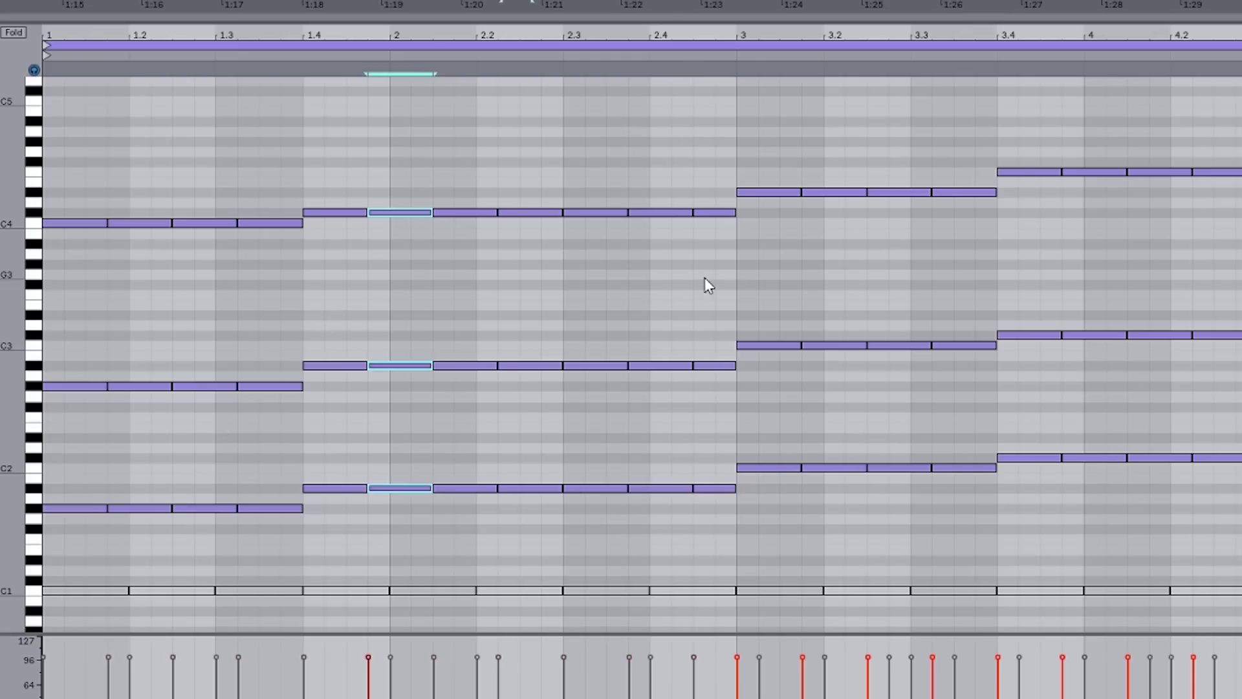
{"action": "key", "text": "Right"}
{"action": "key", "text": "Right"}
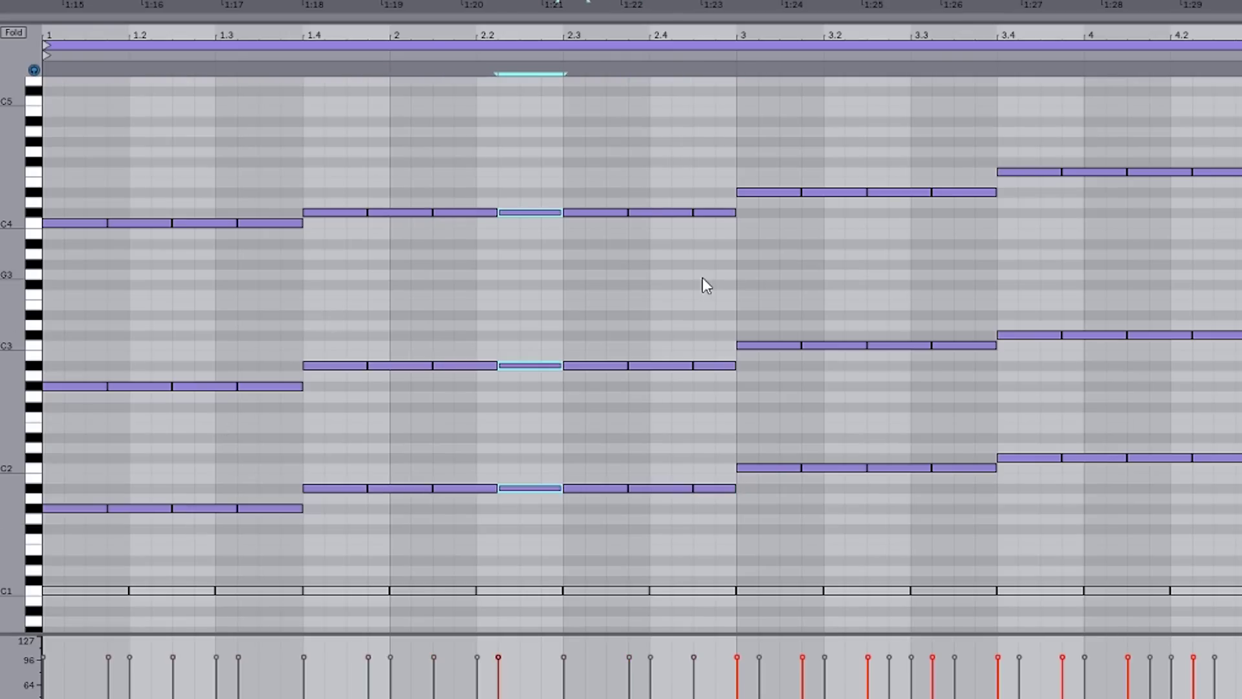
{"action": "key", "text": "Right"}
{"action": "key", "text": "Right"}
{"action": "key", "text": "Right"}
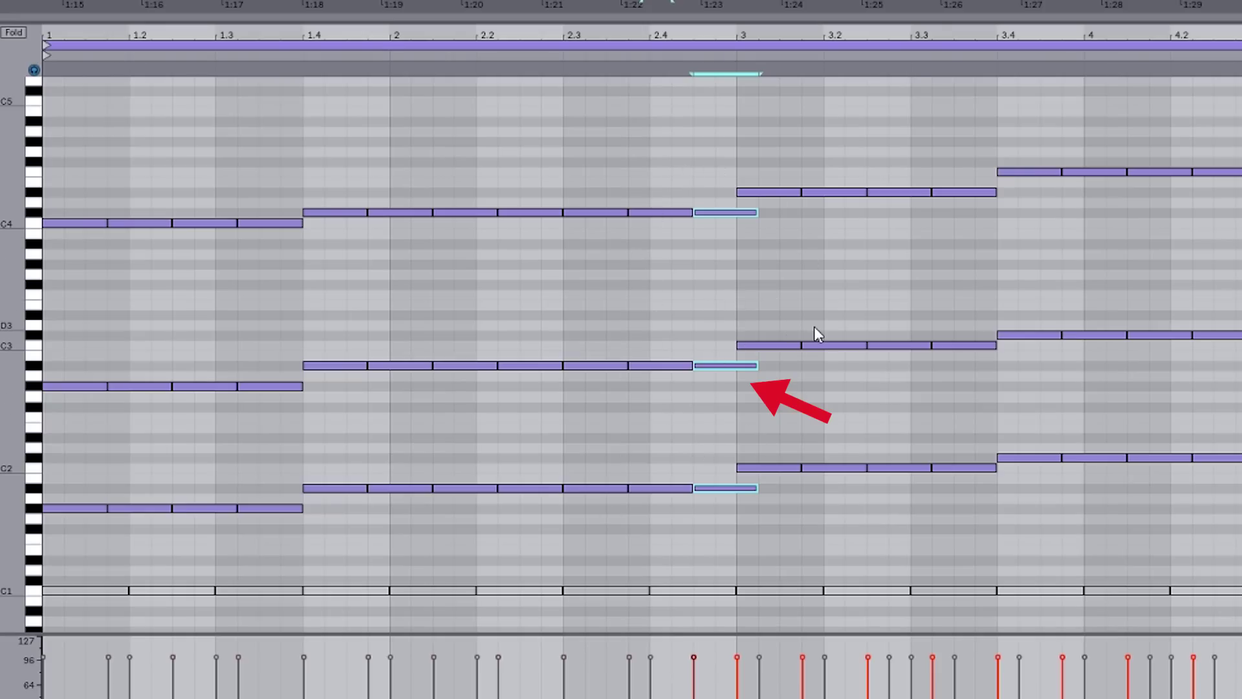
Shorten the last A#1 chord before bar 3 so that it ends exactly on the bar line, and deselect it.
{"action": "key", "text": "shift+Left"}
{"action": "key", "text": "shift+Right"}
{"action": "key", "text": "shift+Right"}
{"action": "key", "text": "shift+Left"}
{"action": "key", "text": "shift+Left"}
{"action": "key", "text": "Escape"}
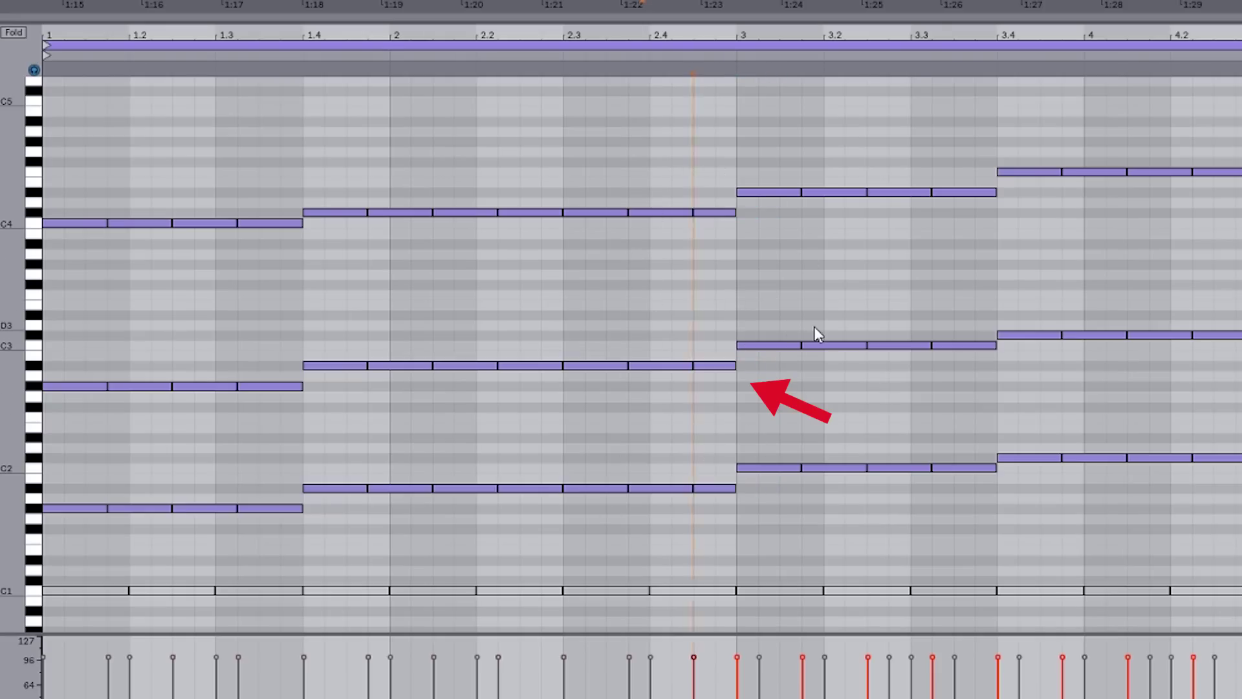
Try longer and shorter lengths for the last chord before bar 3, down to a single sixteenth.
{"action": "key", "text": "Right"}
{"action": "key", "text": "shift+Left"}
{"action": "key", "text": "shift+Right"}
{"action": "key", "text": "shift+Left"}
{"action": "key", "text": "shift+Right"}
{"action": "key", "text": "Escape"}
{"action": "key", "text": "Right"}
{"action": "key", "text": "shift+Left"}
{"action": "key", "text": "shift+Right"}
{"action": "key", "text": "shift+Right"}
{"action": "key", "text": "shift+Right"}
{"action": "key", "text": "shift+Left"}
{"action": "key", "text": "shift+Left"}
{"action": "key", "text": "shift+Left"}
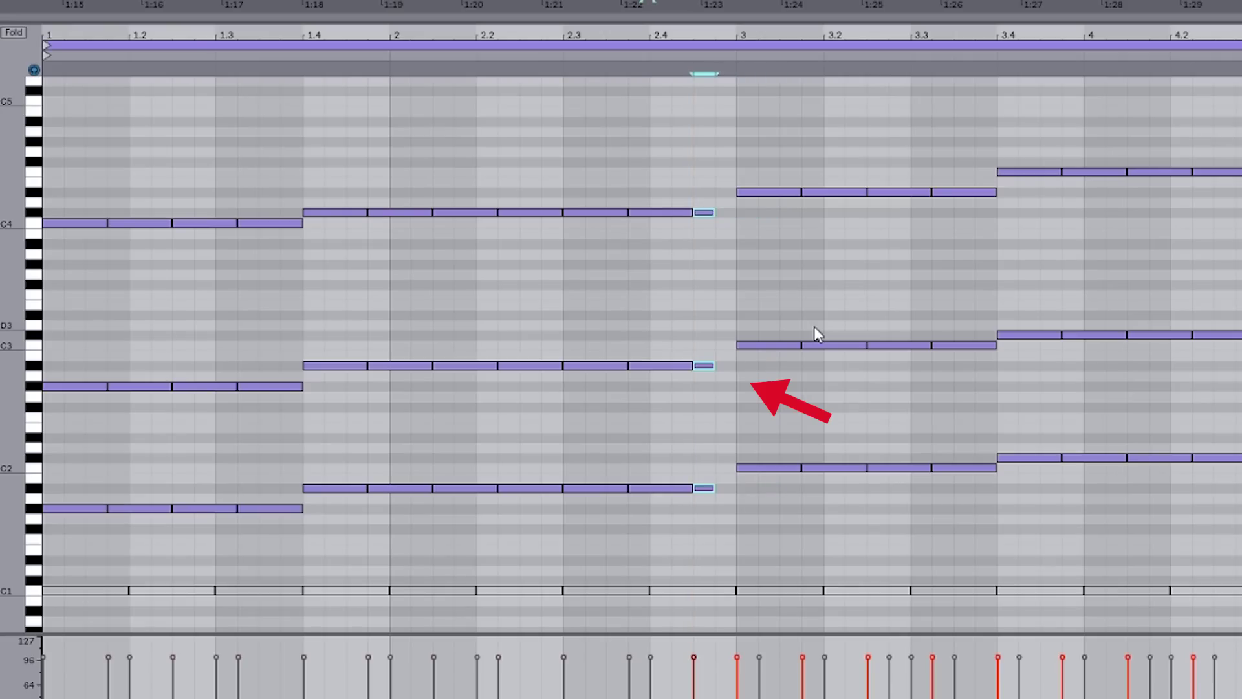
Lengthen the last chord before bar 3 to end on the bar line, comparing slightly longer and shorter lengths.
{"action": "key", "text": "shift+Right"}
{"action": "key", "text": "shift+Left"}
{"action": "key", "text": "shift+Right"}
{"action": "key", "text": "shift+Right"}
{"action": "key", "text": "shift+Left"}
{"action": "key", "text": "shift+Left"}
{"action": "key", "text": "shift+Right"}
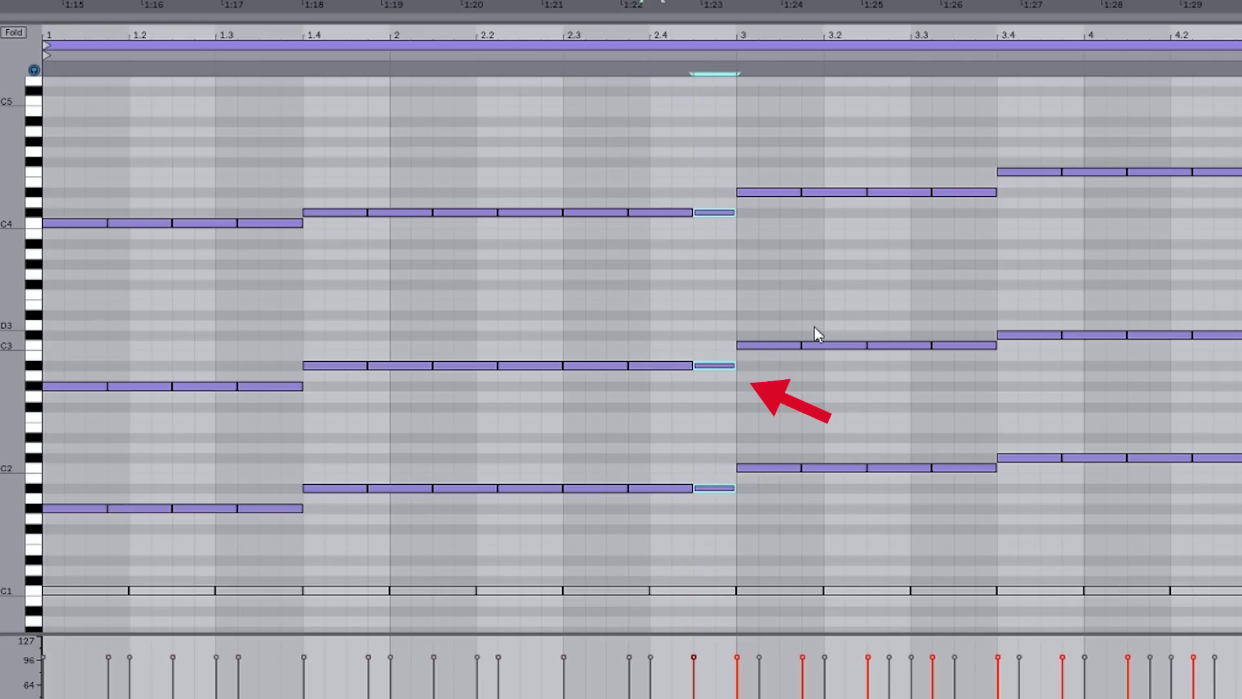
{"action": "key", "text": "shift+Right"}
{"action": "key", "text": "shift+Left"}
{"action": "key", "text": "shift+Left"}
{"action": "key", "text": "shift+Right"}
Play the clip and highlight the shortened chords before bars 3 and 5 and at the end of bar 6.
{"action": "key", "text": "space"}
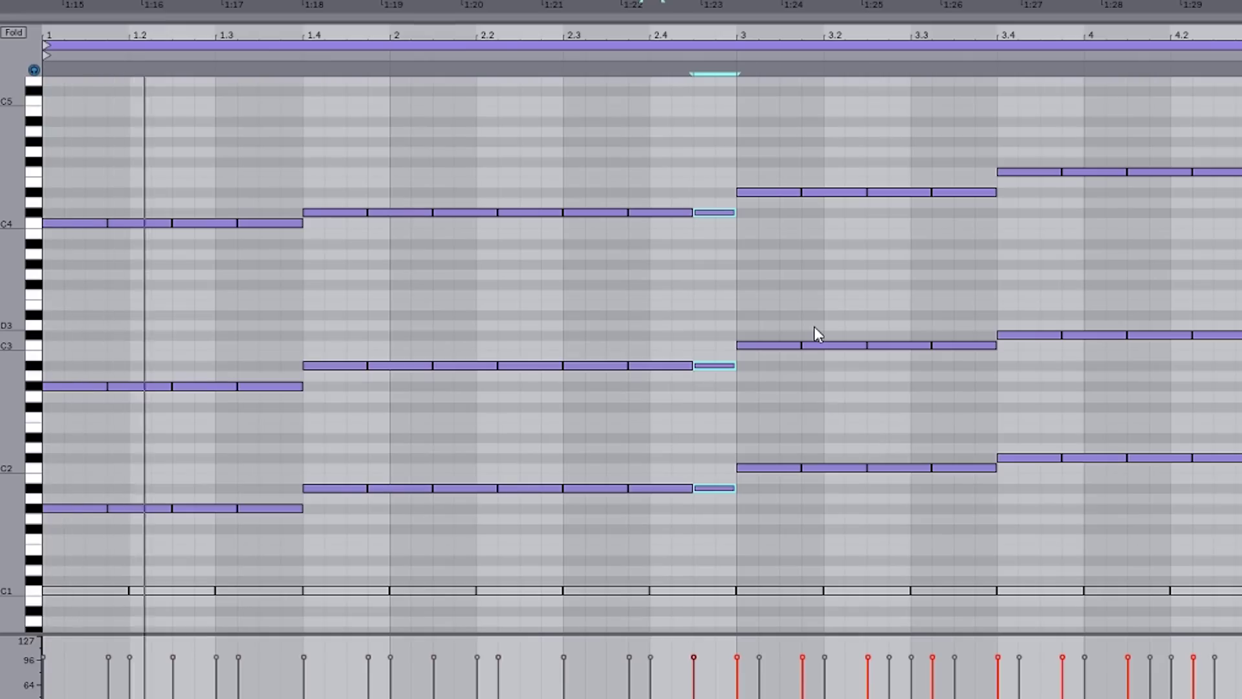
{"action": "left_click", "coordinate": [737, 299]}
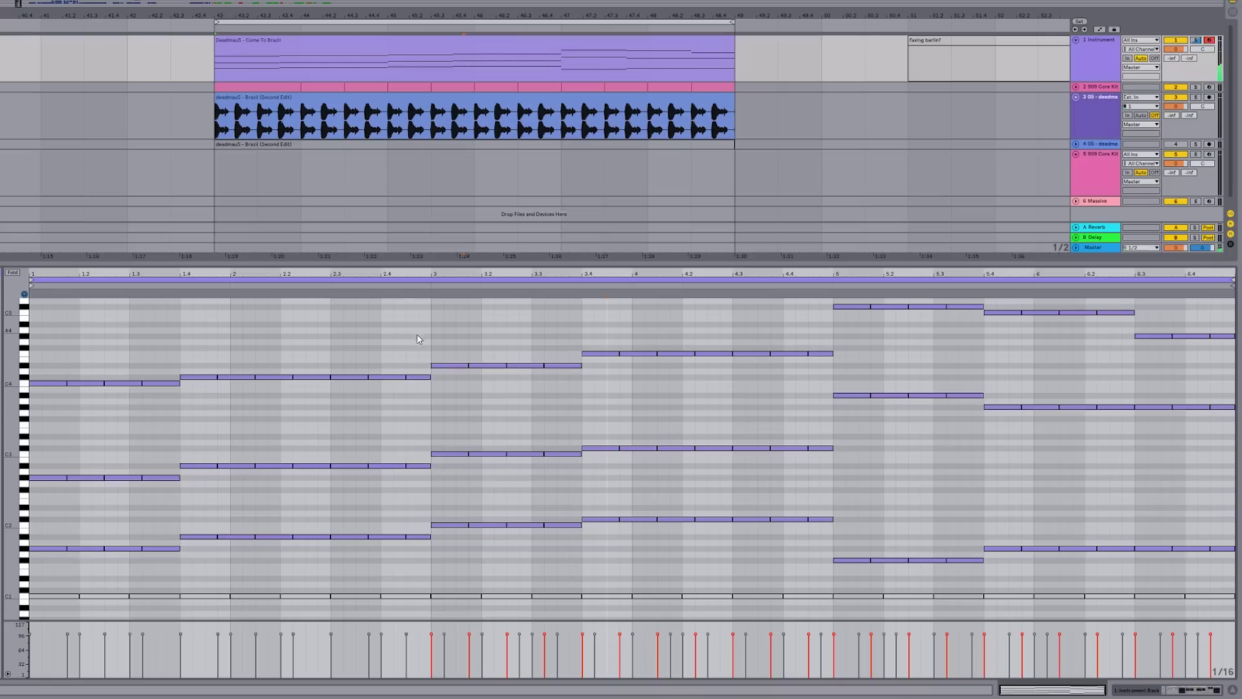
{"action": "left_click_drag", "start_coordinate": [686, 185], "coordinate": [758, 504]}
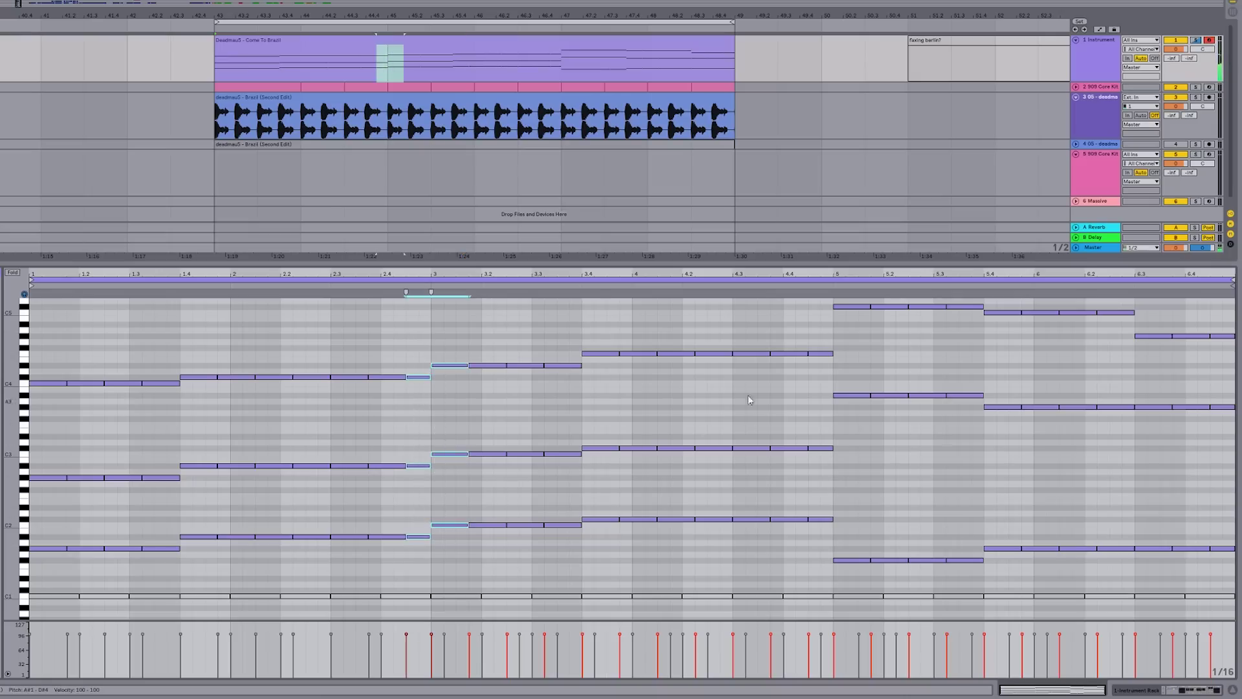
{"action": "left_click_drag", "start_coordinate": [818, 308], "coordinate": [843, 582]}
{"action": "left_click_drag", "start_coordinate": [1213, 321], "coordinate": [1217, 586]}
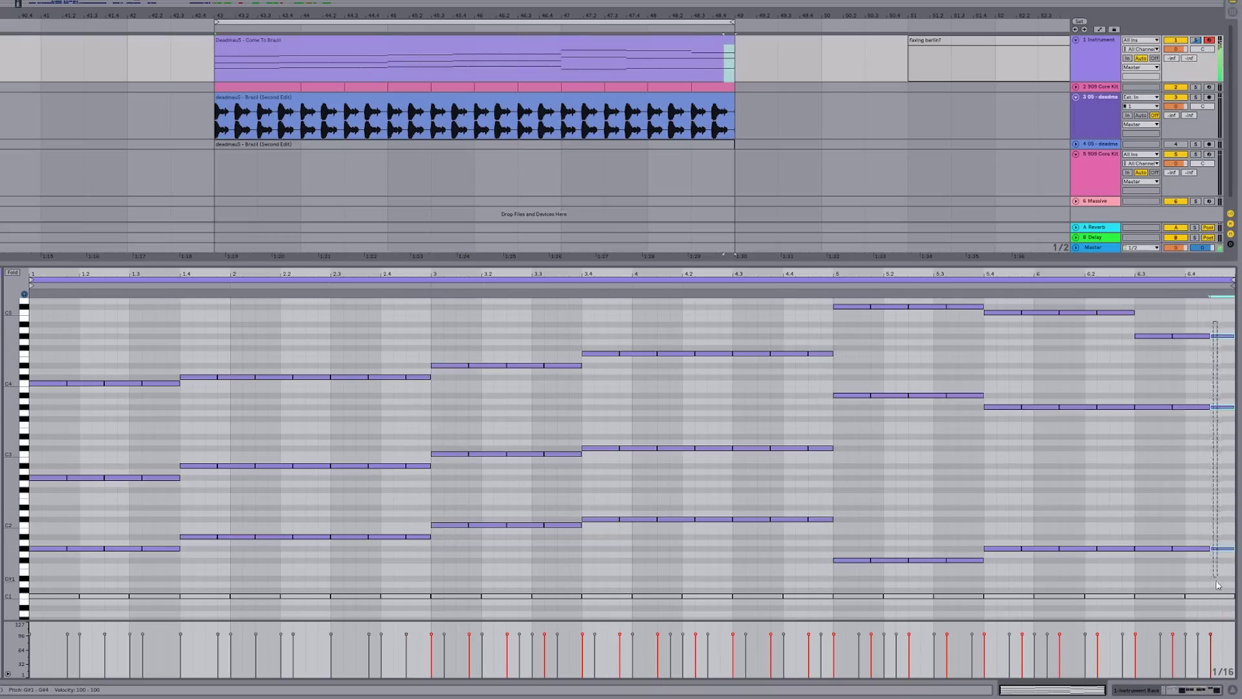
{"action": "left_click_drag", "start_coordinate": [44, 356], "coordinate": [55, 542]}
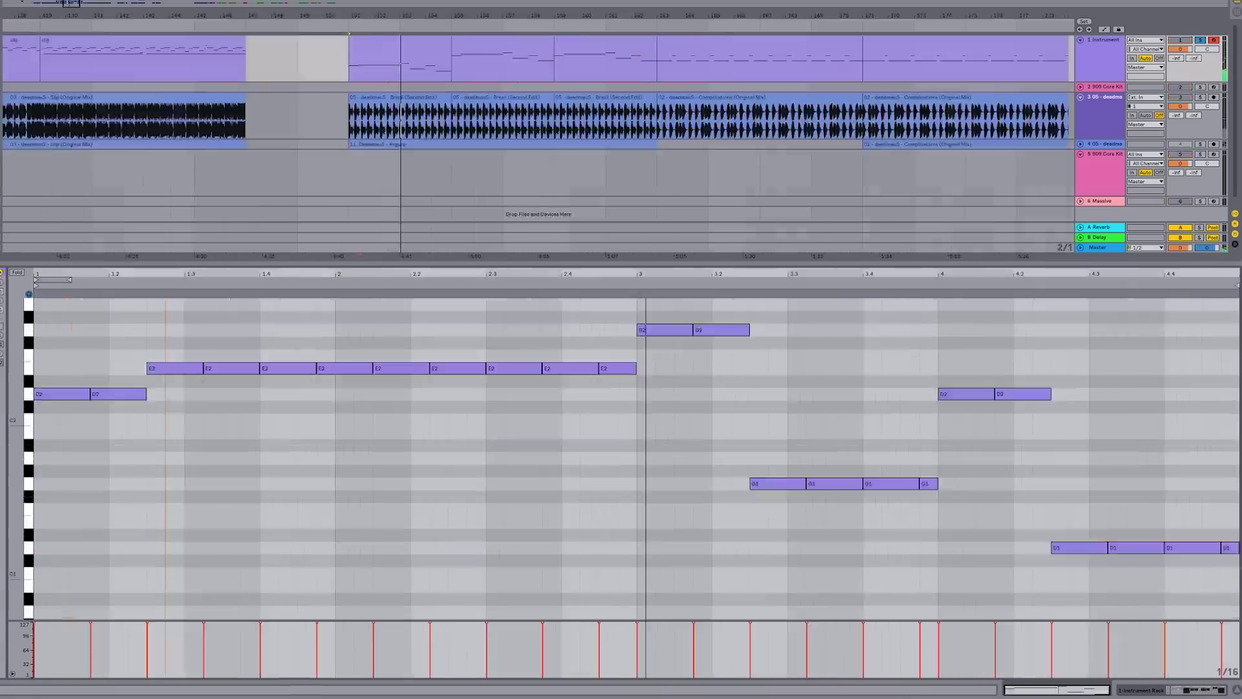
Enlarge the note editor and play the bass and lead example clips, examining the short notes before bar 3.
{"action": "key", "text": "space"}
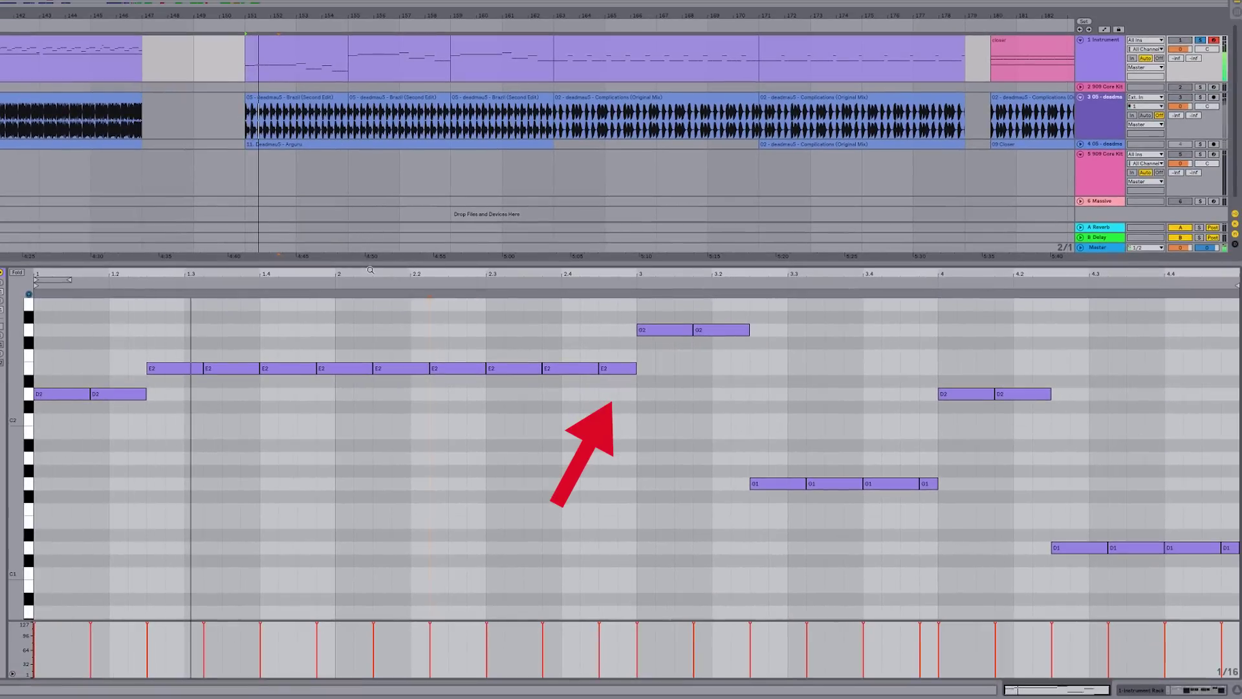
{"action": "left_click_drag", "start_coordinate": [368, 262], "coordinate": [368, 87]}
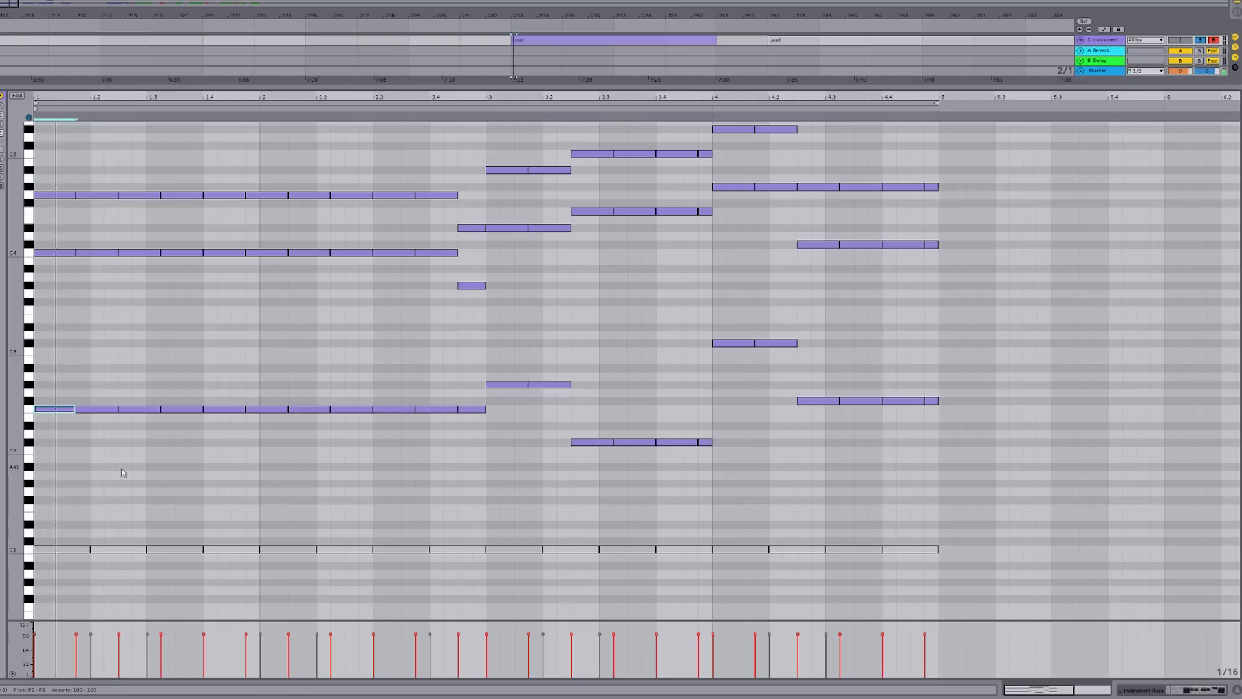
{"action": "key", "text": "minus"}
{"action": "scroll", "coordinate": [227, 363], "scroll_direction": "up", "scroll_amount": 2}
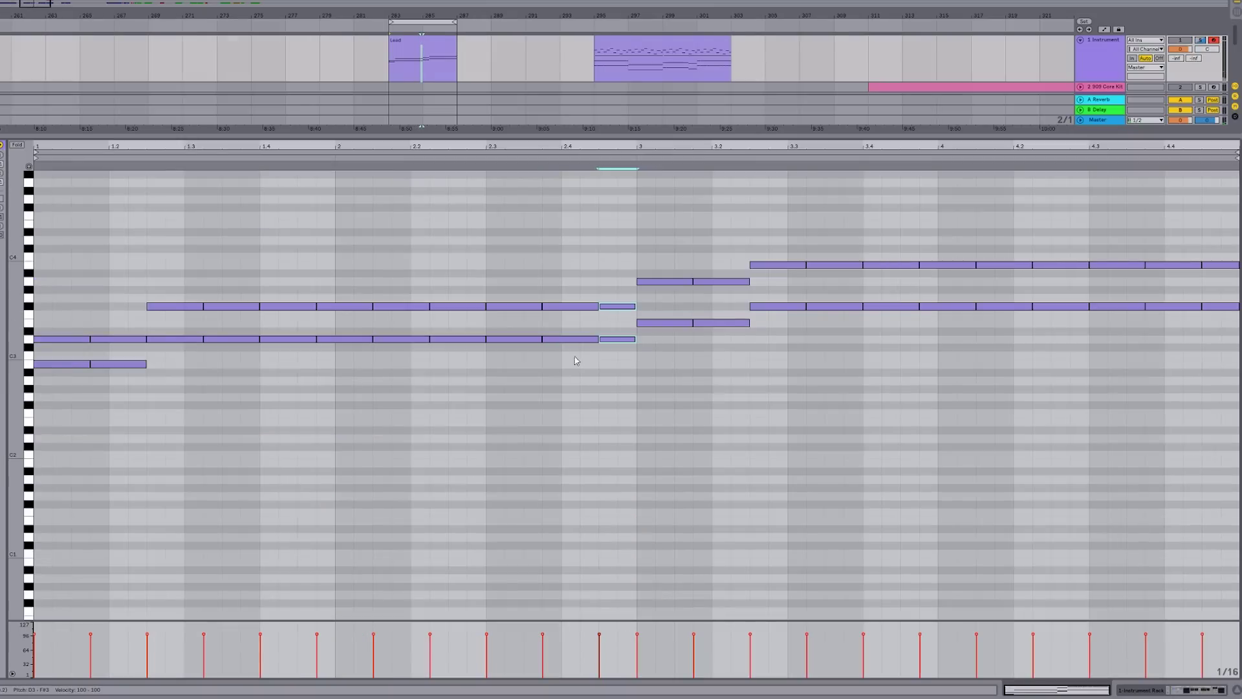
{"action": "key", "text": "space"}
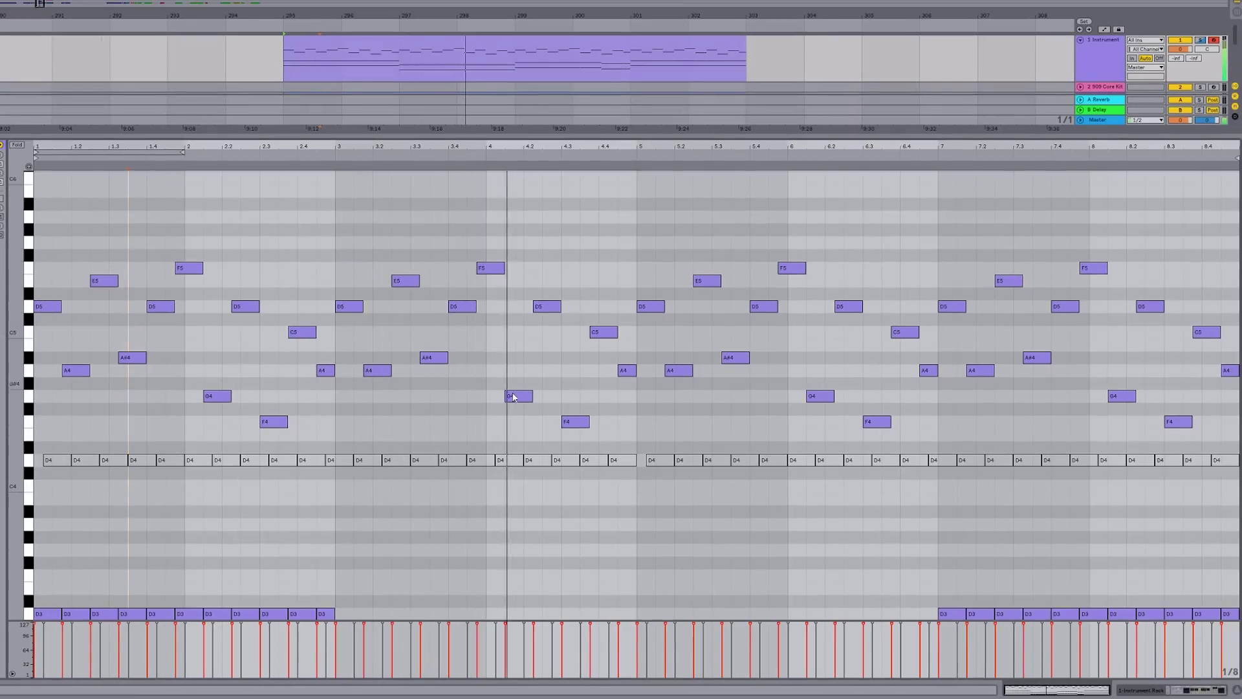
Select all D4 notes in the arpeggio clip during playback and examine their spacing against the melody and the D3 notes.
{"action": "left_click", "coordinate": [31, 463]}
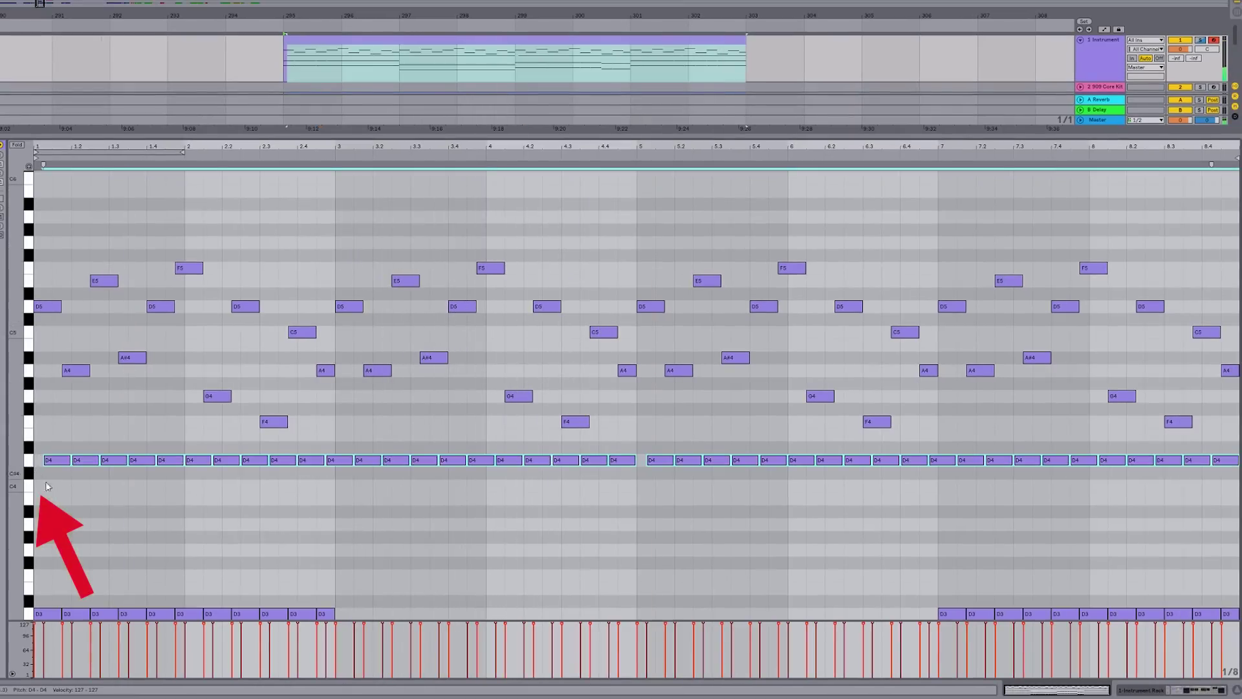
{"action": "key", "text": "space"}
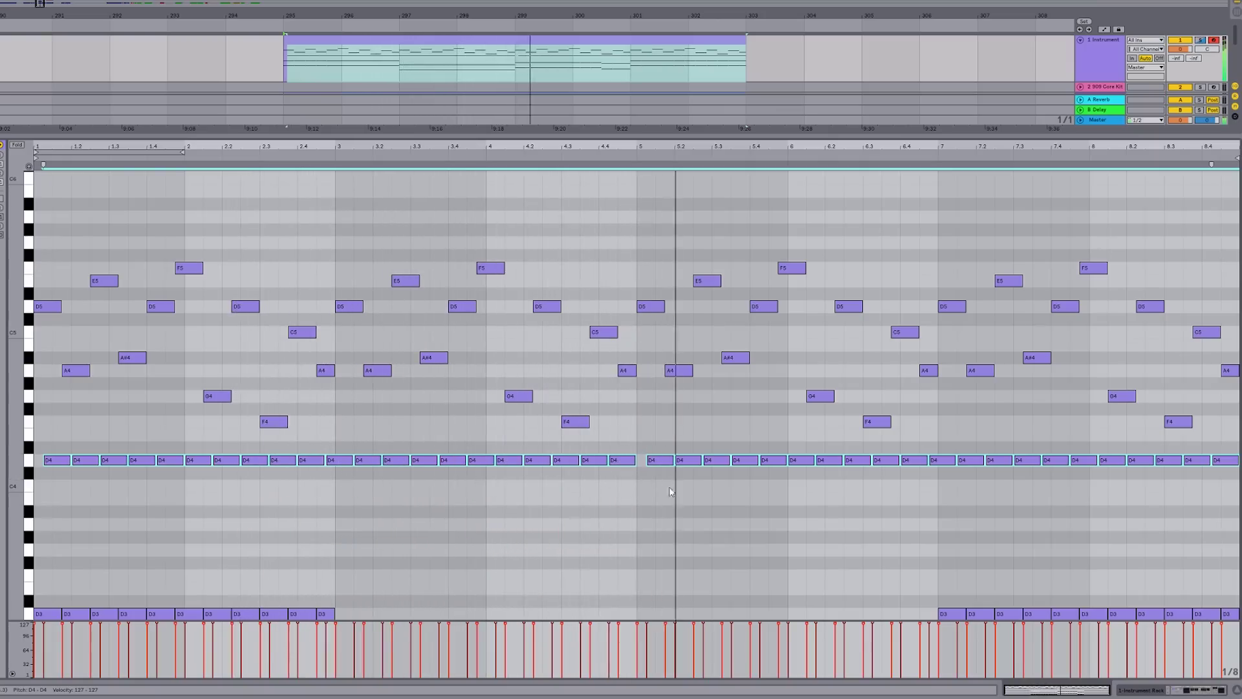
{"action": "left_click", "coordinate": [317, 515]}
{"action": "key", "text": "plus"}
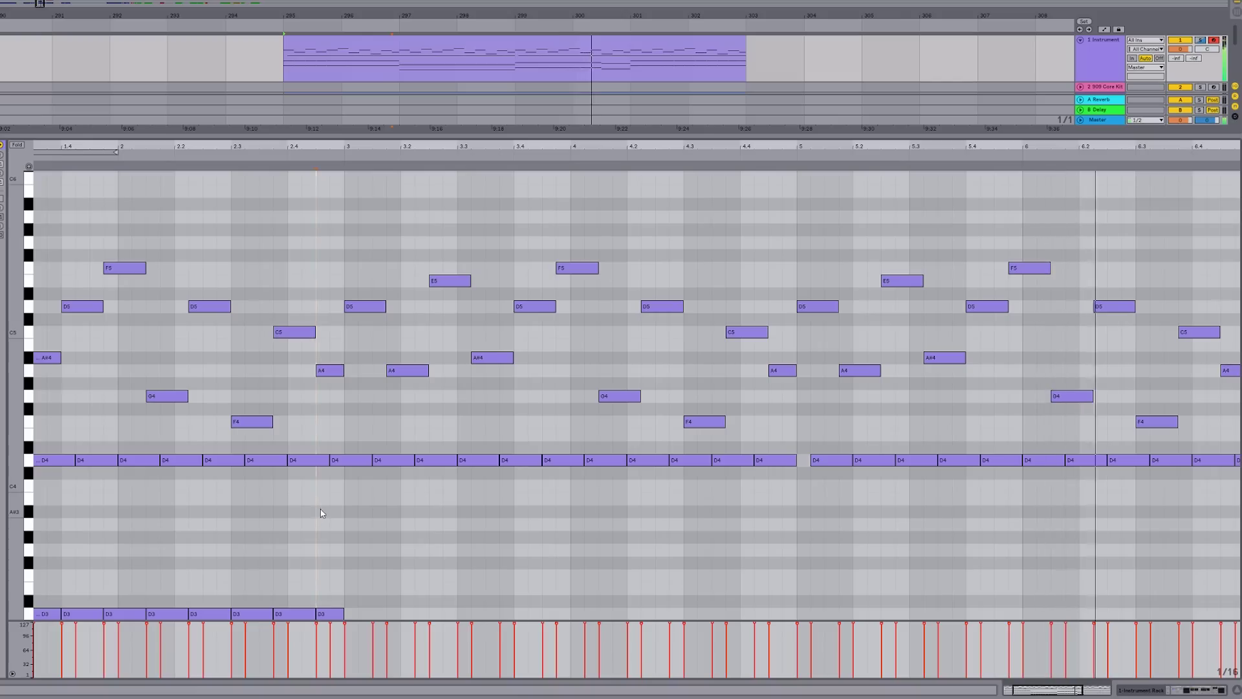
{"action": "left_click_drag", "start_coordinate": [318, 511], "coordinate": [556, 470]}
{"action": "left_click_drag", "start_coordinate": [62, 476], "coordinate": [176, 472]}
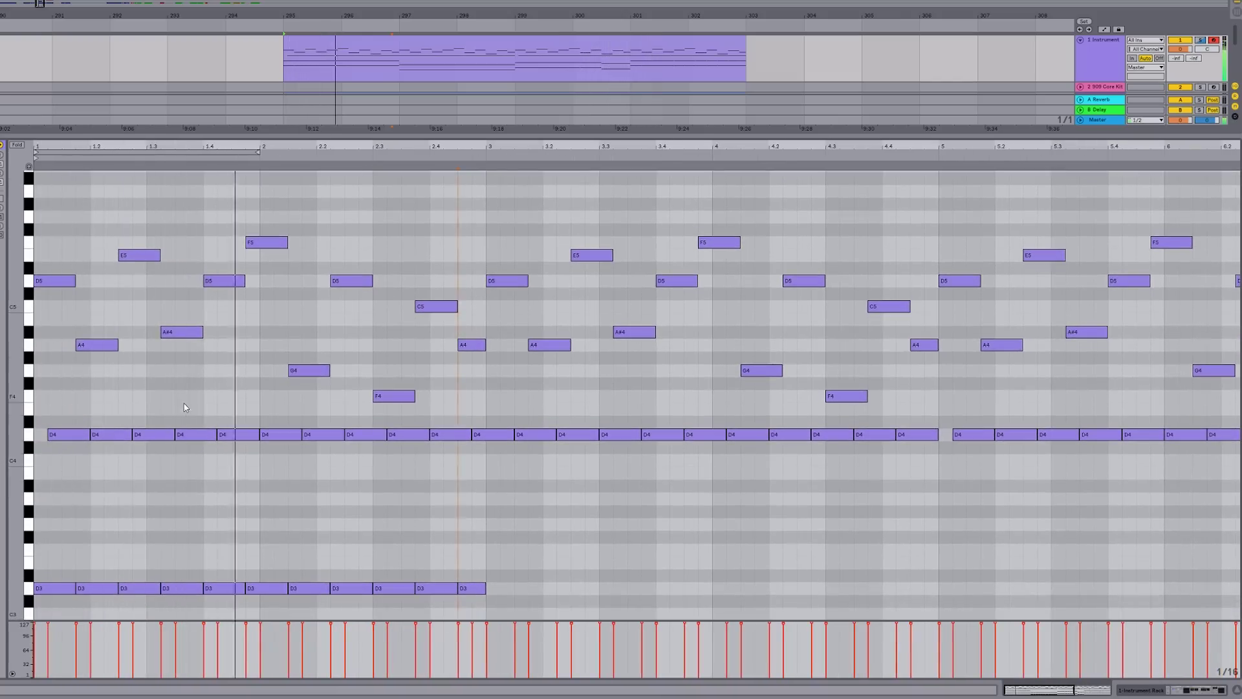
Highlight the whole row of D#5 beat notes above the chords in the Come To Brazil clip, and deselect it.
{"action": "scroll", "coordinate": [172, 453], "scroll_direction": "up", "scroll_amount": 3}
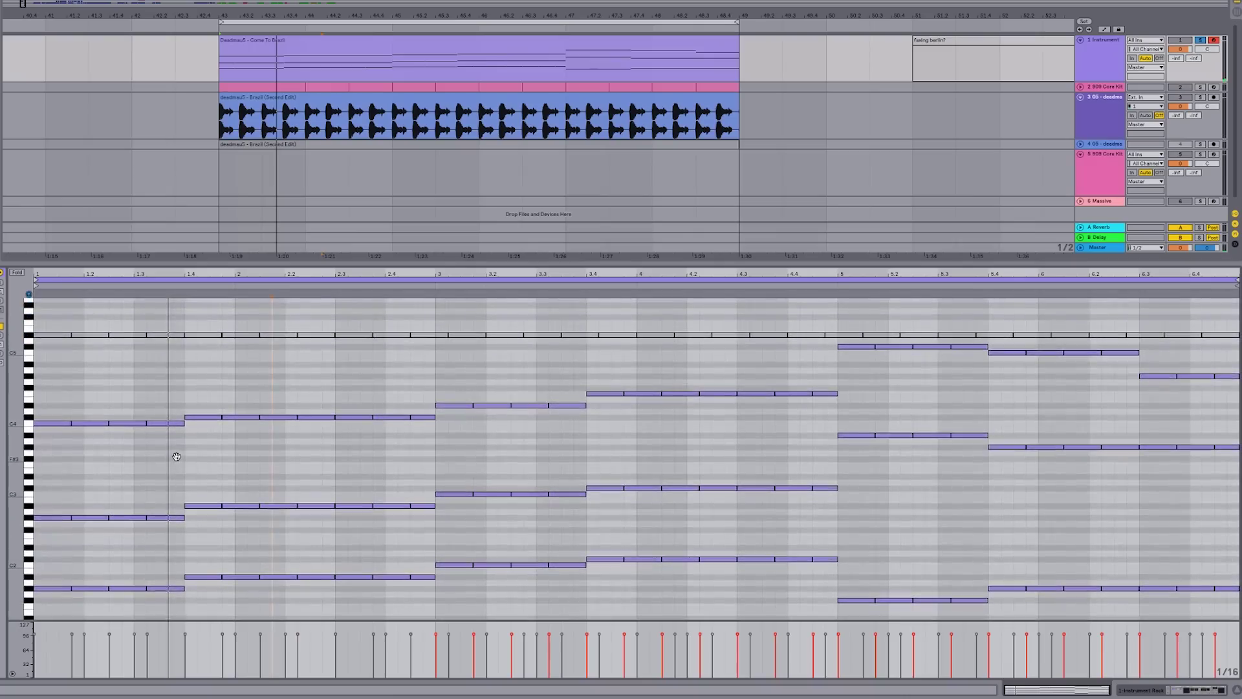
{"action": "left_click", "coordinate": [47, 334]}
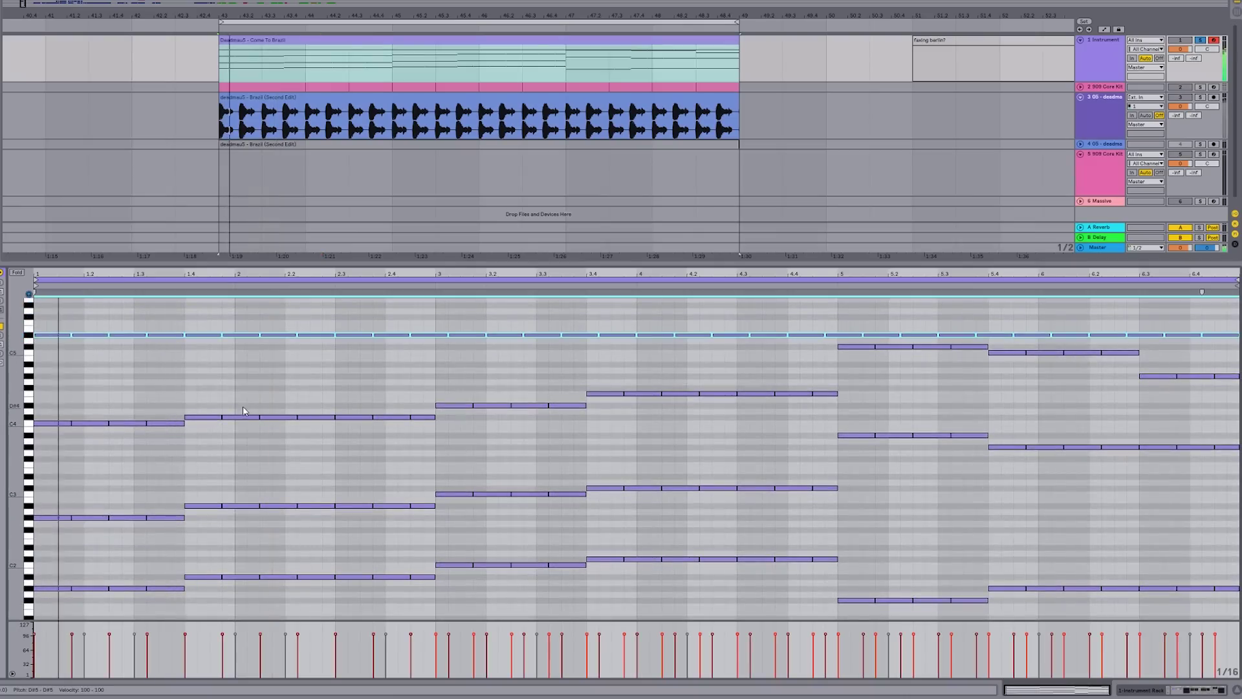
{"action": "left_click", "coordinate": [251, 378]}
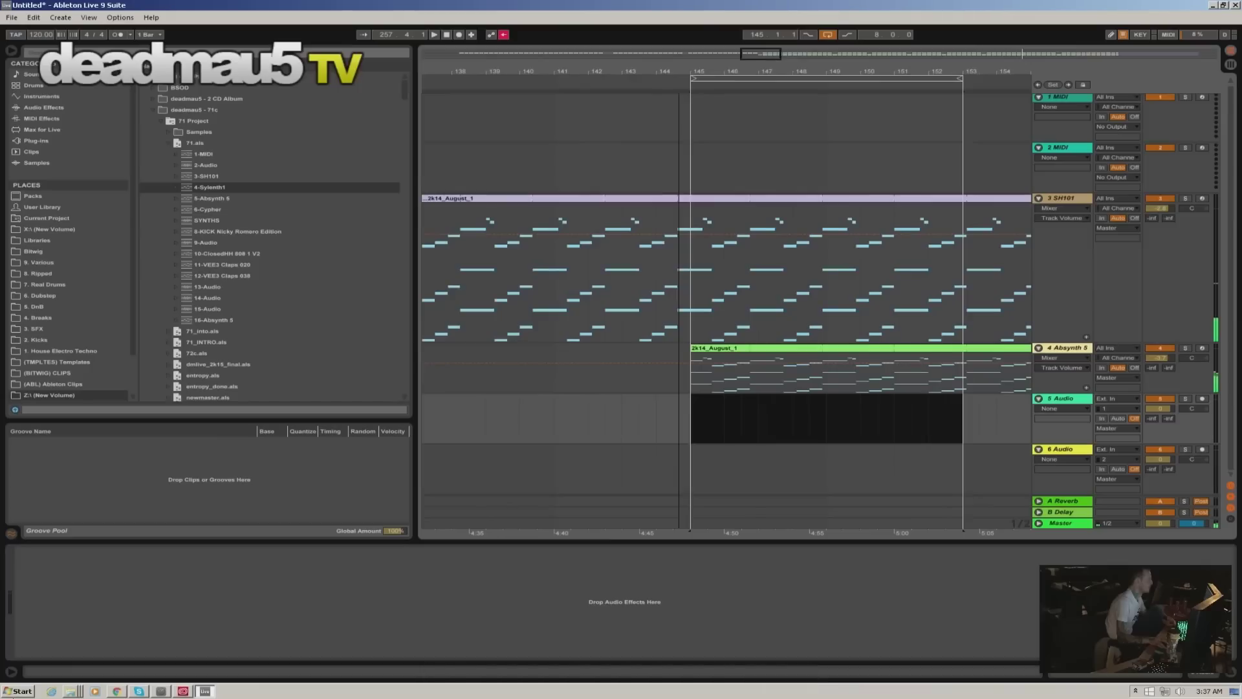
Examine the SH101 track's repeating chord pattern, placing the insert marker at 144.3.1 and playing the clip's notes from near bar 1.
{"action": "key", "text": "plus"}
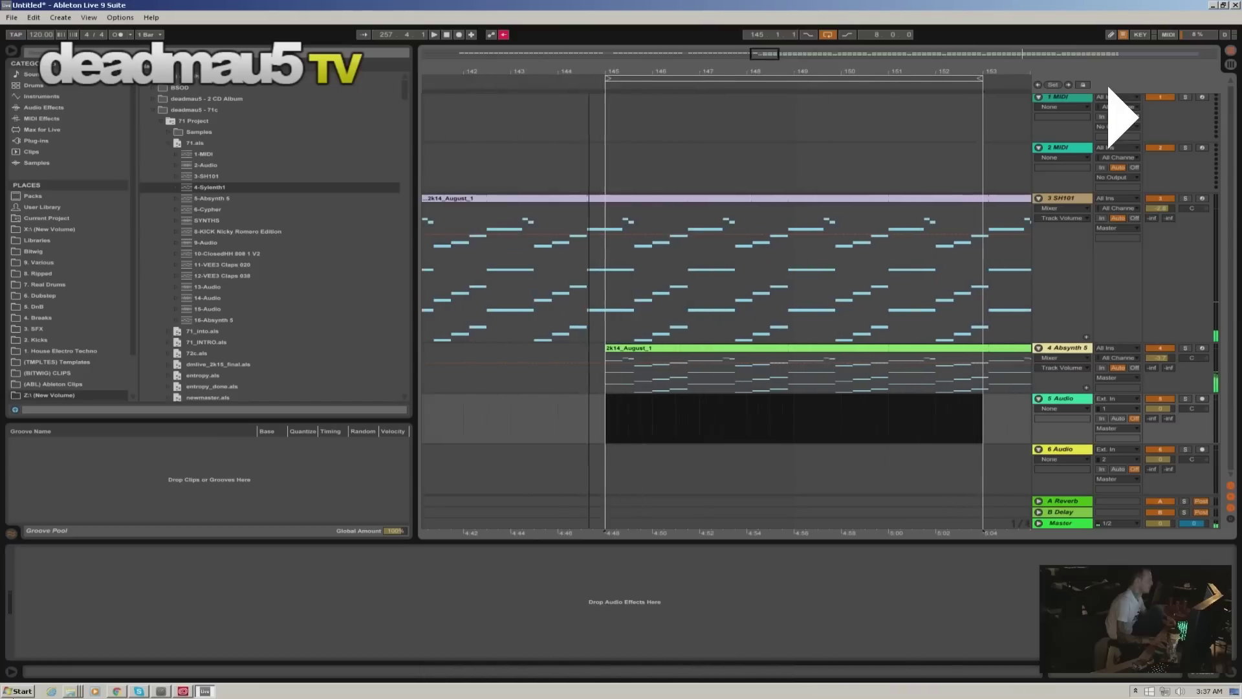
{"action": "left_click", "coordinate": [631, 307]}
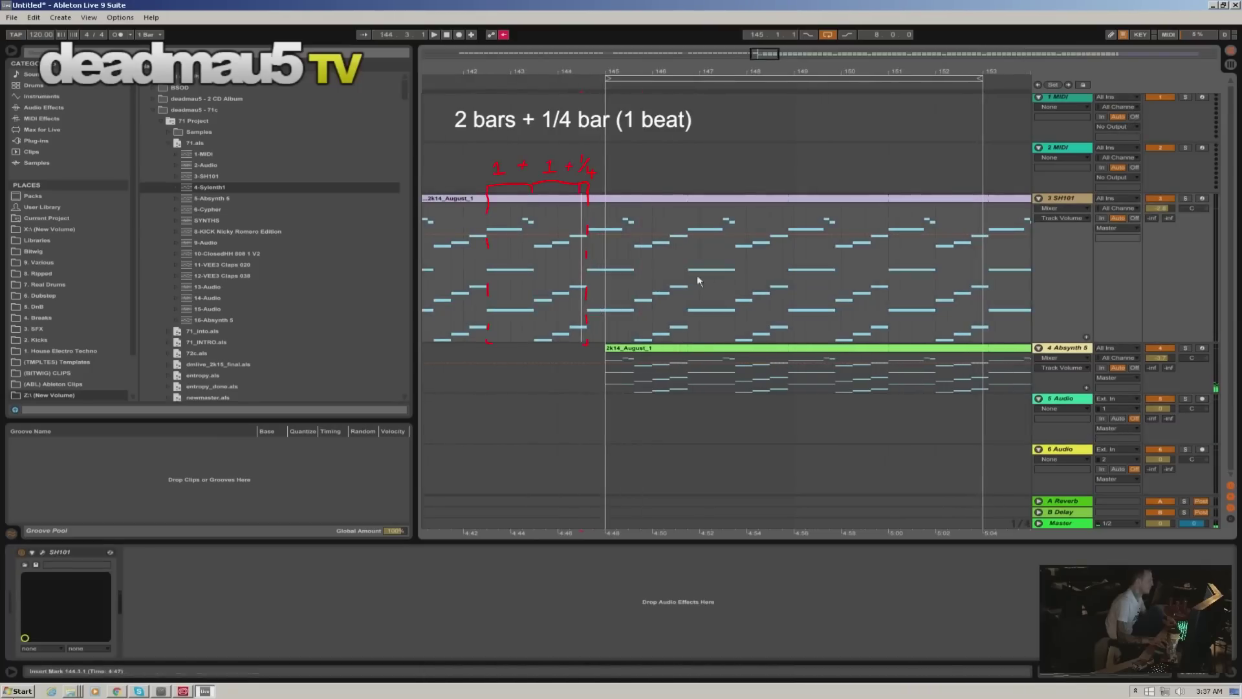
{"action": "key", "text": "alt+Tab"}
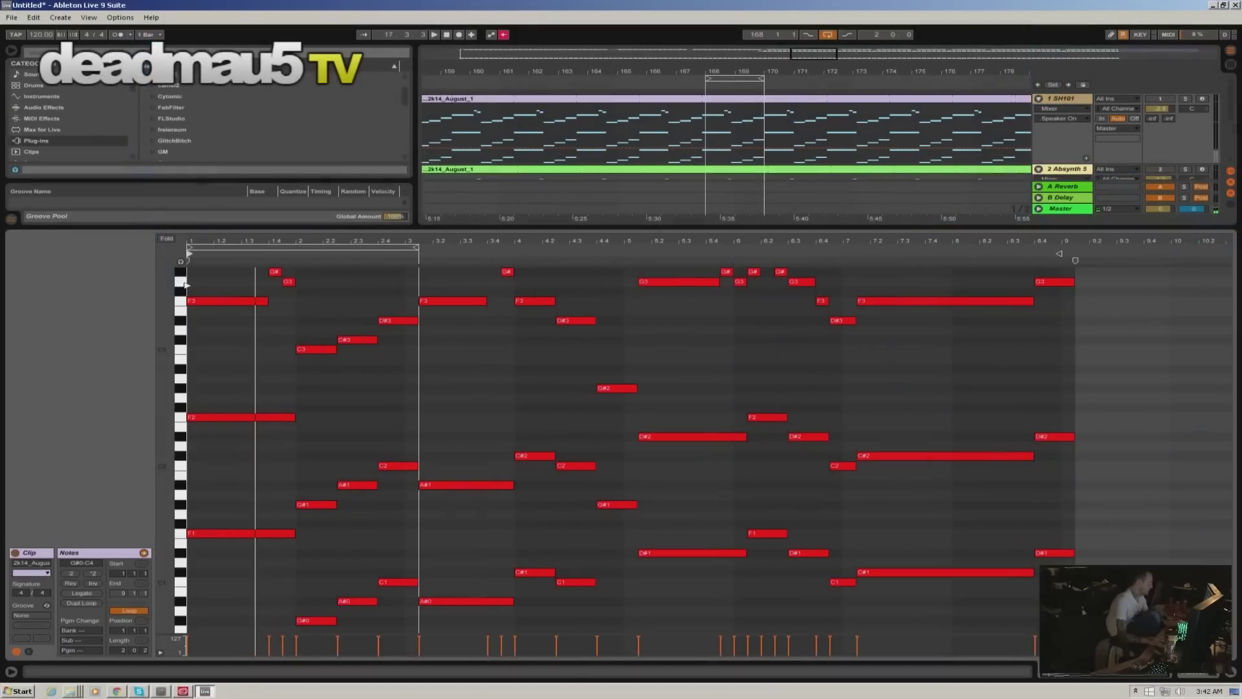
{"action": "left_click", "coordinate": [202, 309]}
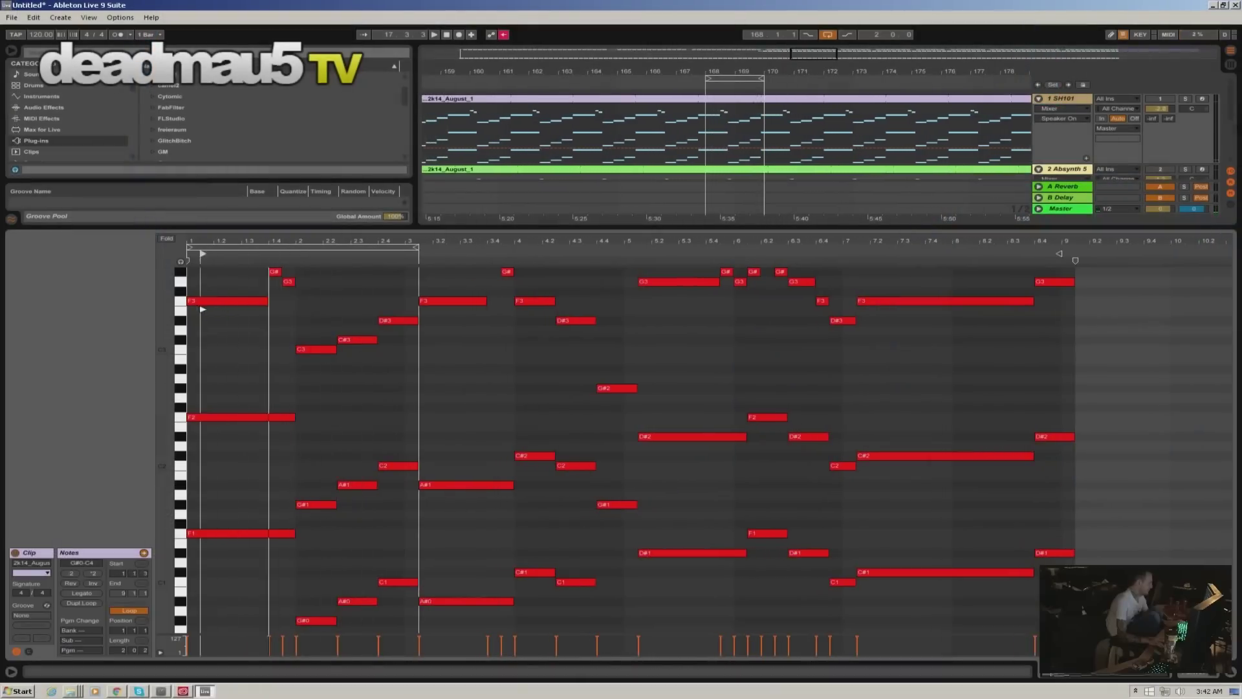
{"action": "mouse_move", "coordinate": [189, 254]}
{"action": "left_mouse_down"}
{"action": "mouse_move", "coordinate": [397, 311]}
{"action": "mouse_move", "coordinate": [411, 365]}
{"action": "mouse_move", "coordinate": [389, 363]}
{"action": "mouse_move", "coordinate": [405, 363]}
{"action": "left_mouse_up"}
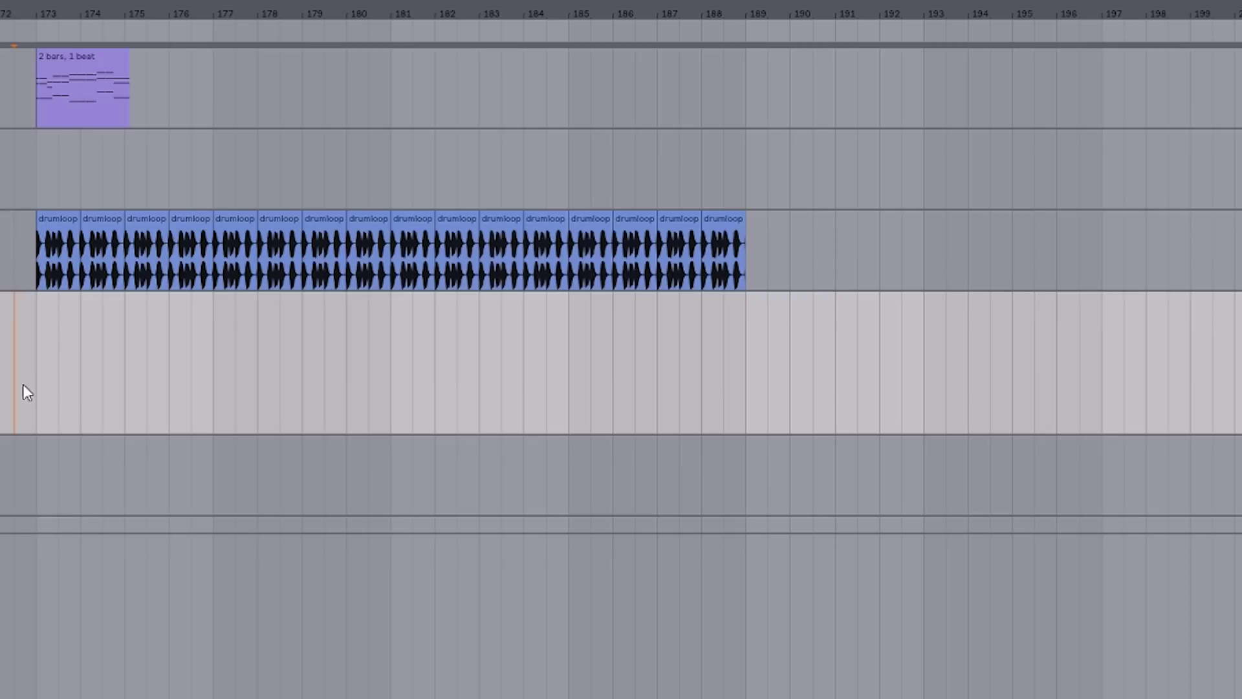
Duplicate the "2 bars, 1 beat" clip repeatedly, end to end from bar 173, along the row of drum loops.
{"action": "left_click", "coordinate": [73, 101]}
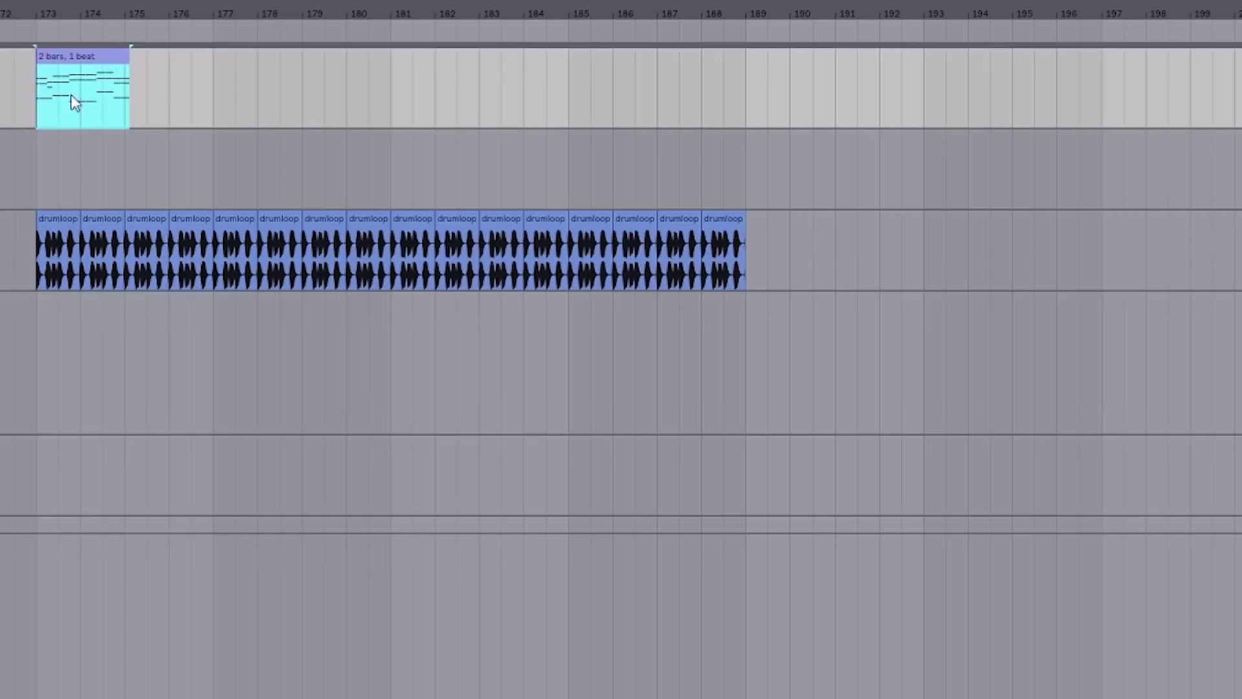
{"action": "key", "text": "ctrl+d"}
{"action": "key", "text": "ctrl+d"}
{"action": "key", "text": "ctrl+d"}
{"action": "key", "text": "ctrl+d"}
{"action": "key", "text": "ctrl+d"}
{"action": "key", "text": "ctrl+d"}
{"action": "key", "text": "ctrl+d"}
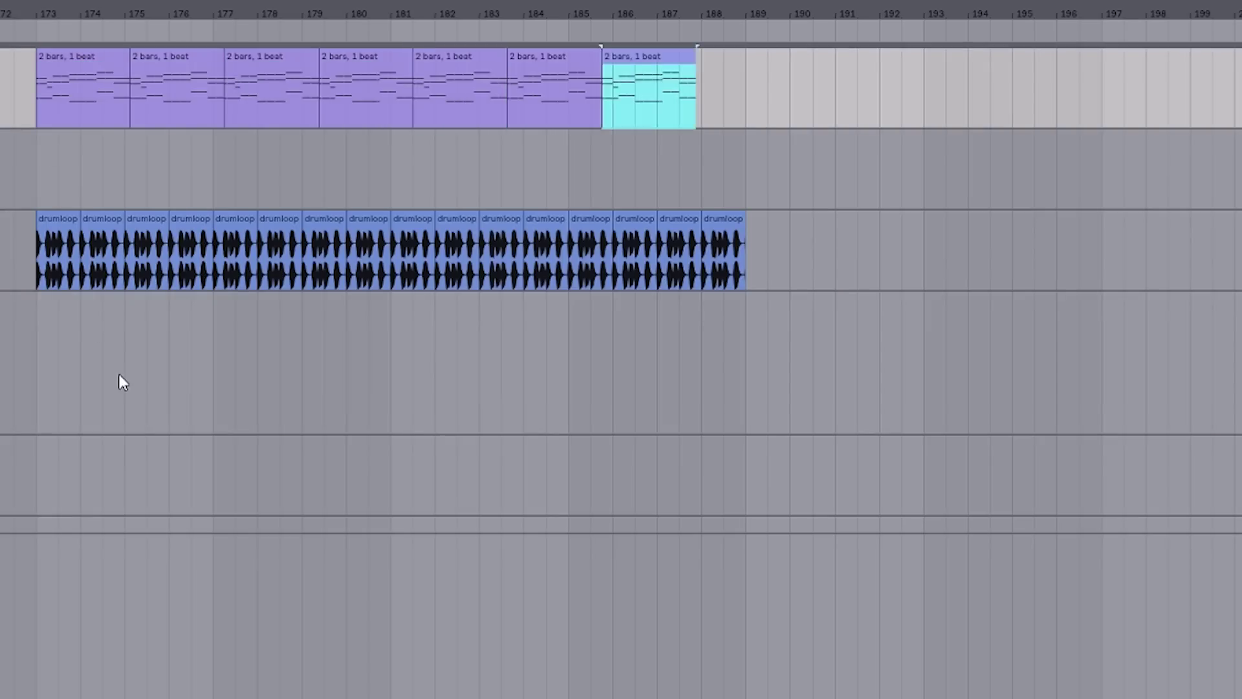
{"action": "key", "text": "ctrl+d"}
{"action": "key", "text": "ctrl+d"}
{"action": "key", "text": "ctrl+d"}
{"action": "key", "text": "ctrl+d"}
{"action": "key", "text": "ctrl+d"}
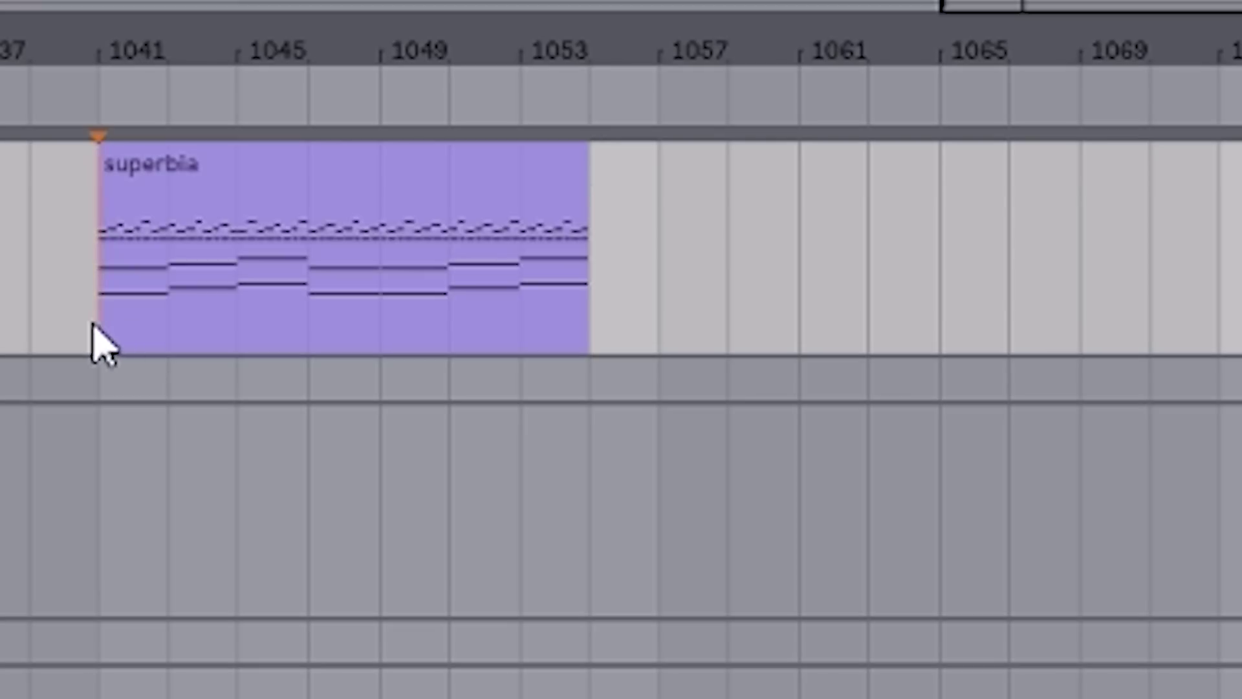
Play the superbia clip from bar 1041 and examine how its repeating arpeggio runs over the B3 notes and long chords.
{"action": "left_click_drag", "start_coordinate": [93, 324], "coordinate": [657, 326]}
{"action": "left_click", "coordinate": [397, 216]}
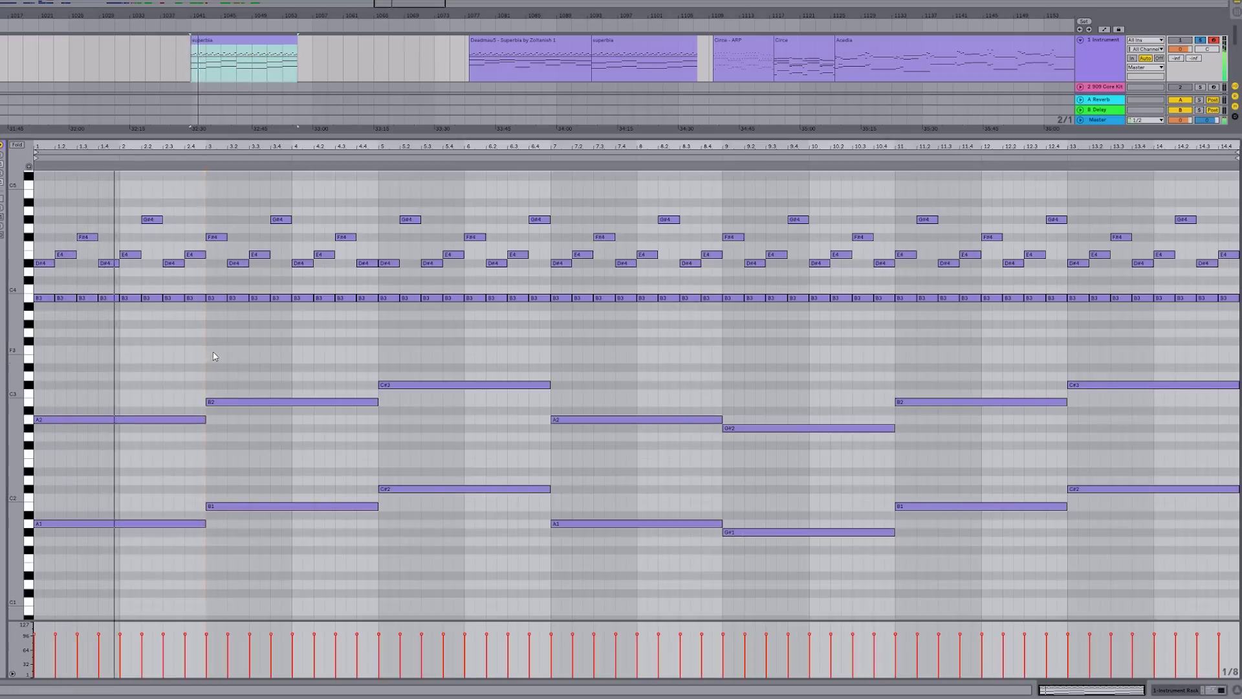
{"action": "left_click", "coordinate": [291, 349]}
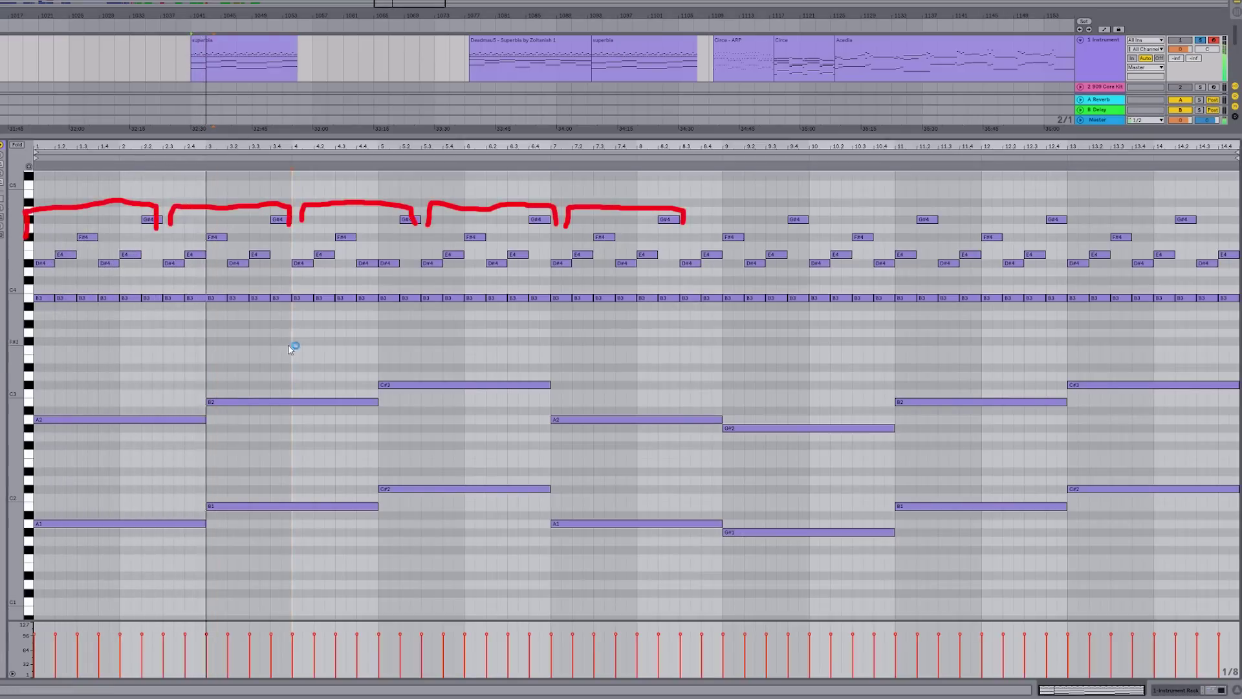
{"action": "scroll", "coordinate": [314, 349], "scroll_direction": "up", "scroll_amount": 1}
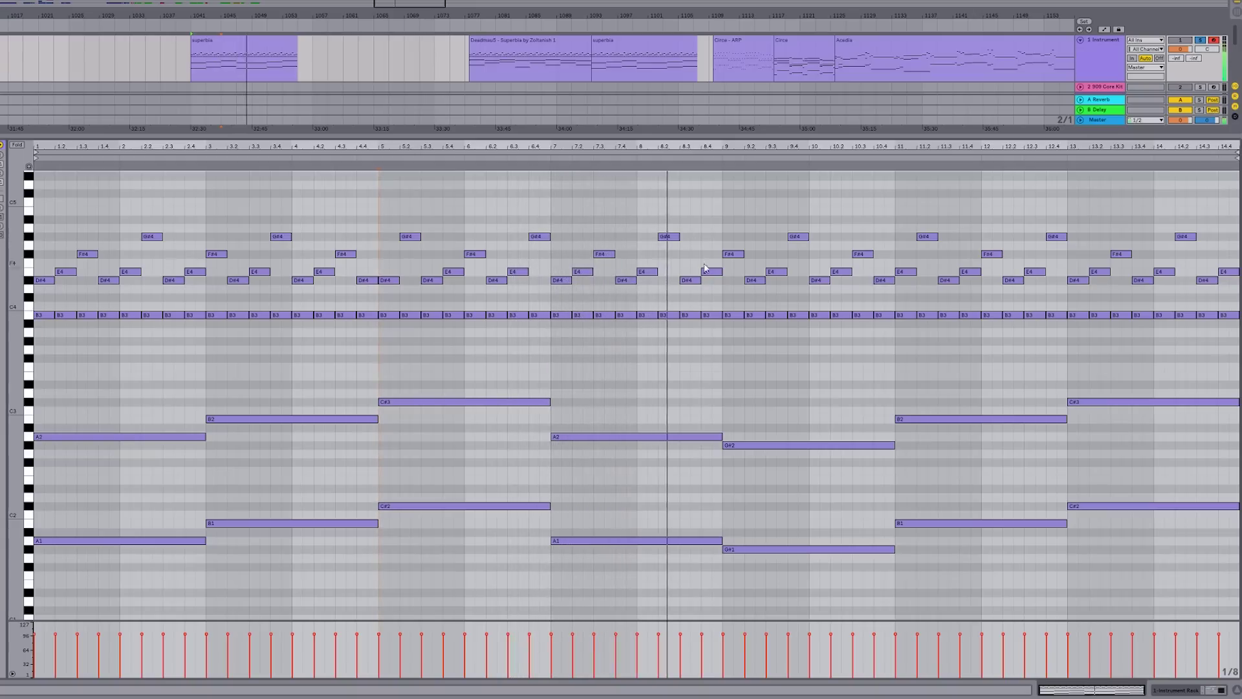
{"action": "key", "text": "shift+Tab"}
{"action": "left_click", "coordinate": [1093, 69]}
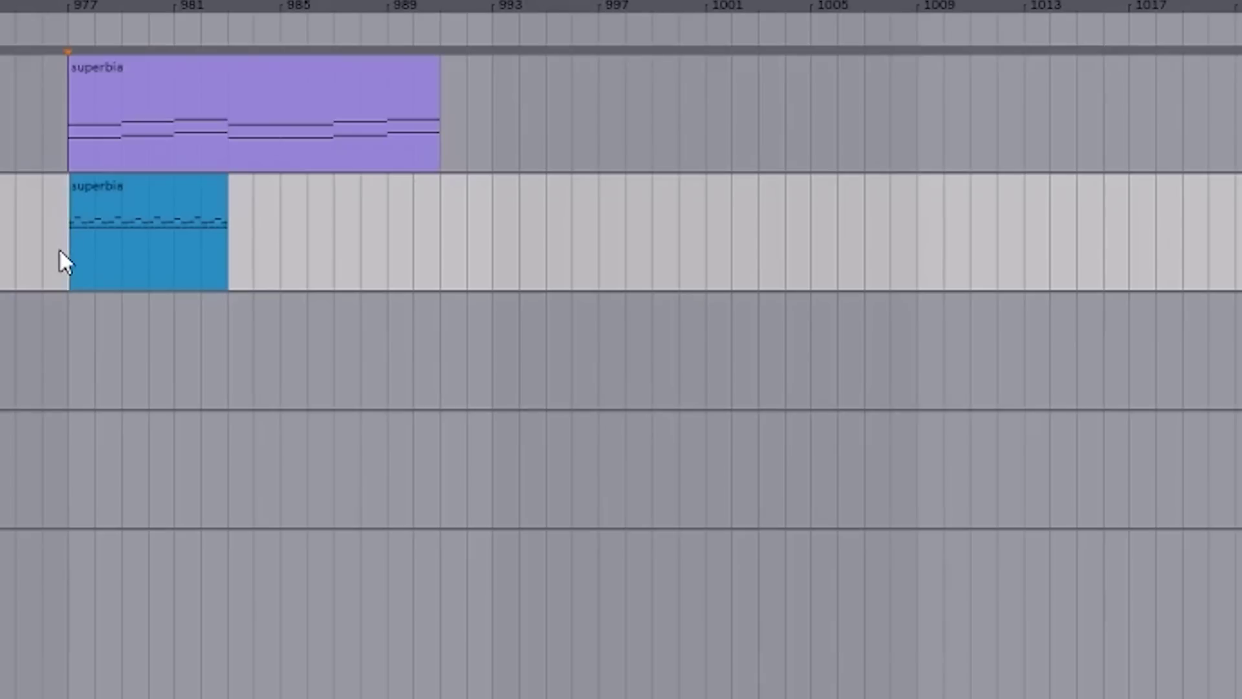
Duplicate the superbia chord clip at bar 977 twice, placing the copies end to end.
{"action": "left_click", "coordinate": [153, 84]}
{"action": "key", "text": "ctrl+d"}
{"action": "key", "text": "ctrl+d"}
Duplicate the shorter superbia arpeggio clip six times, end to end, to finish level with the last chord clip.
{"action": "left_click", "coordinate": [111, 185]}
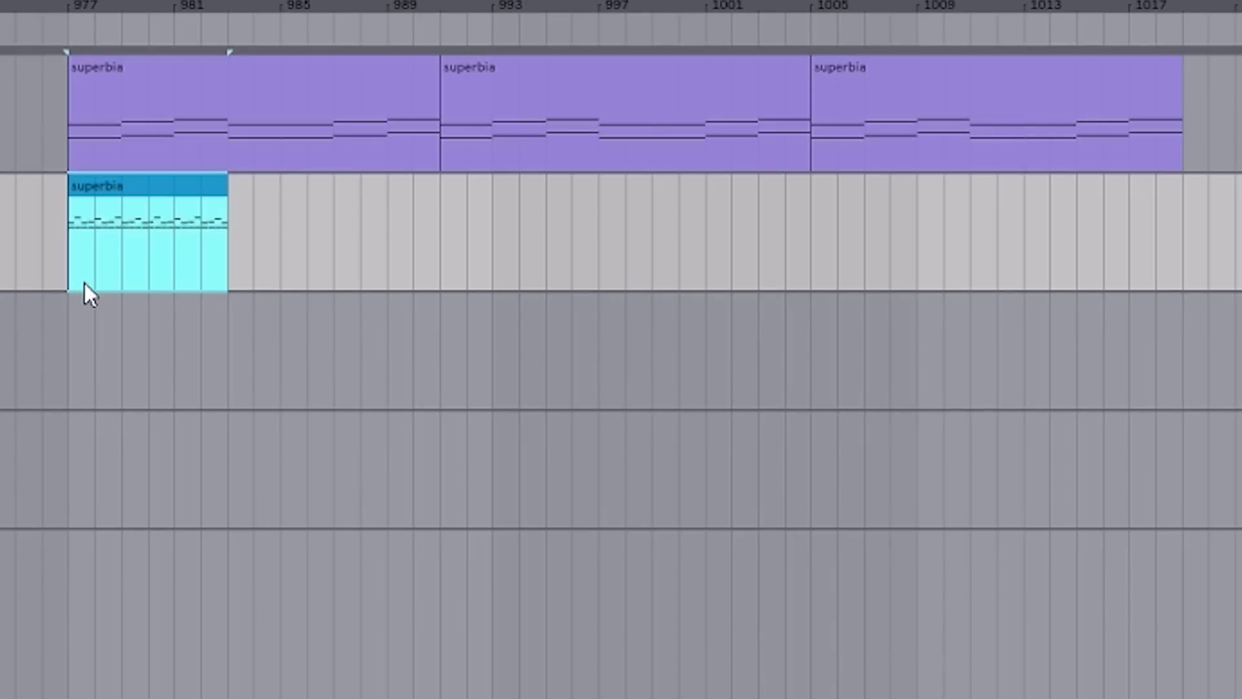
{"action": "key", "text": "ctrl+d"}
{"action": "key", "text": "ctrl+d"}
{"action": "key", "text": "ctrl+d"}
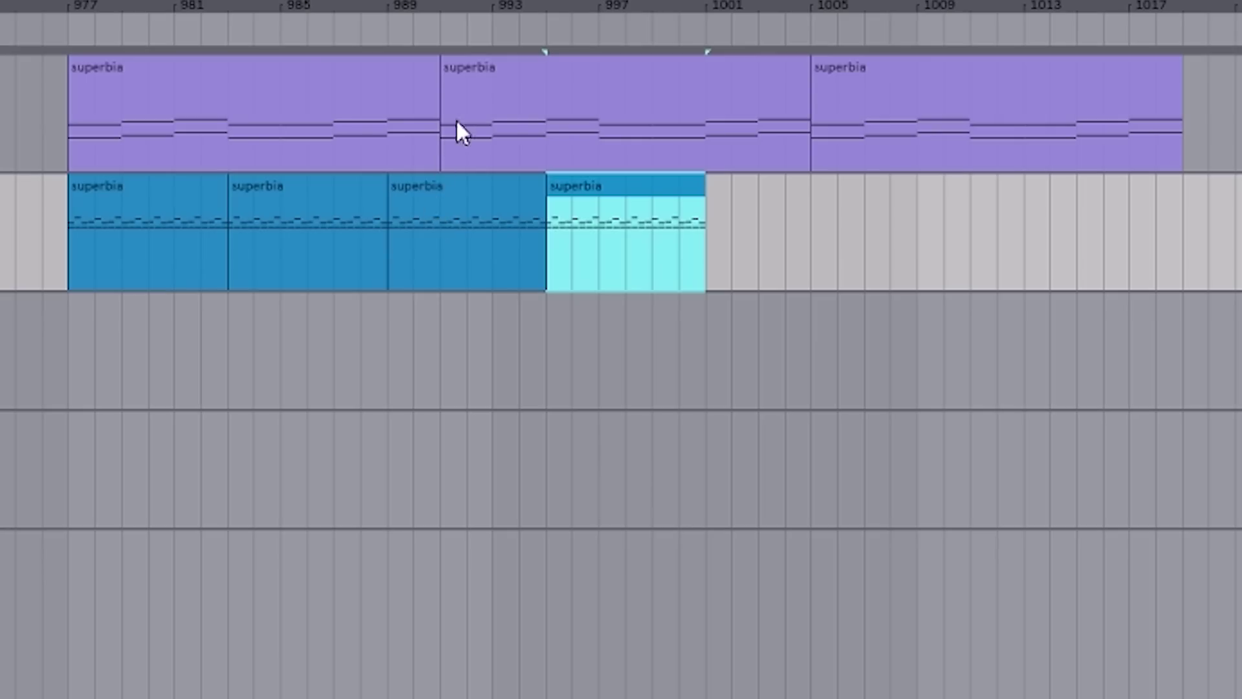
{"action": "key", "text": "ctrl+d"}
{"action": "key", "text": "ctrl+d"}
{"action": "key", "text": "ctrl+d"}
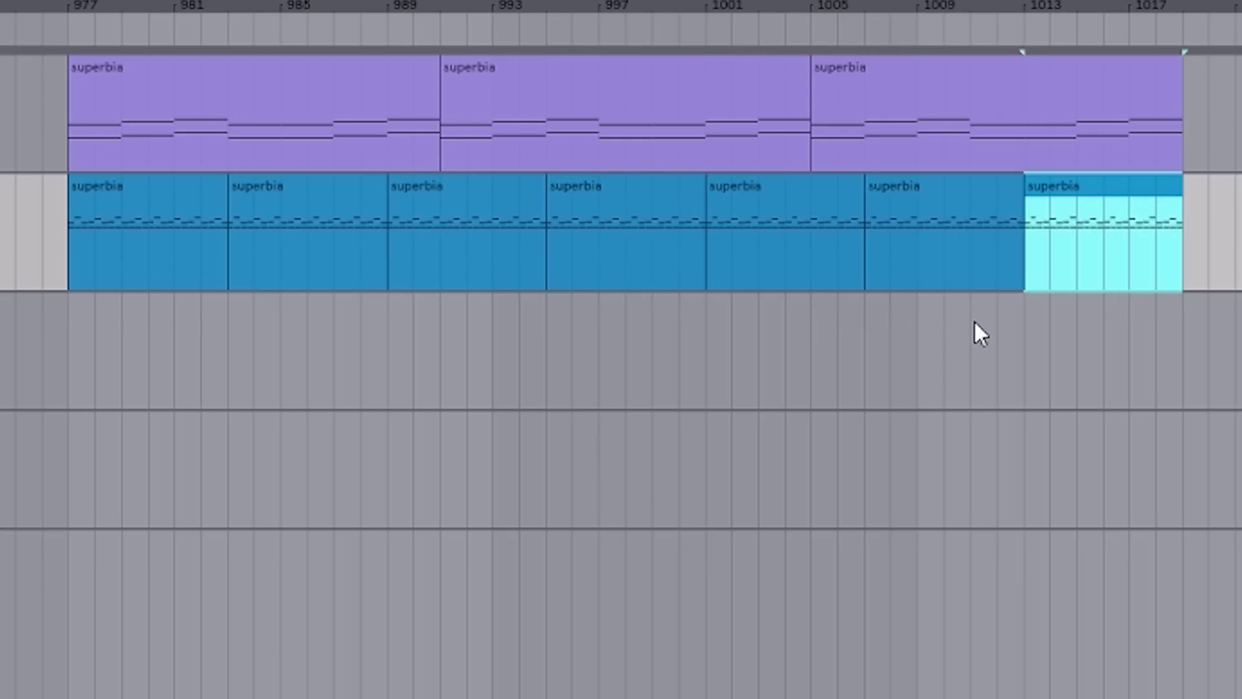
{"action": "left_click", "coordinate": [1050, 350]}
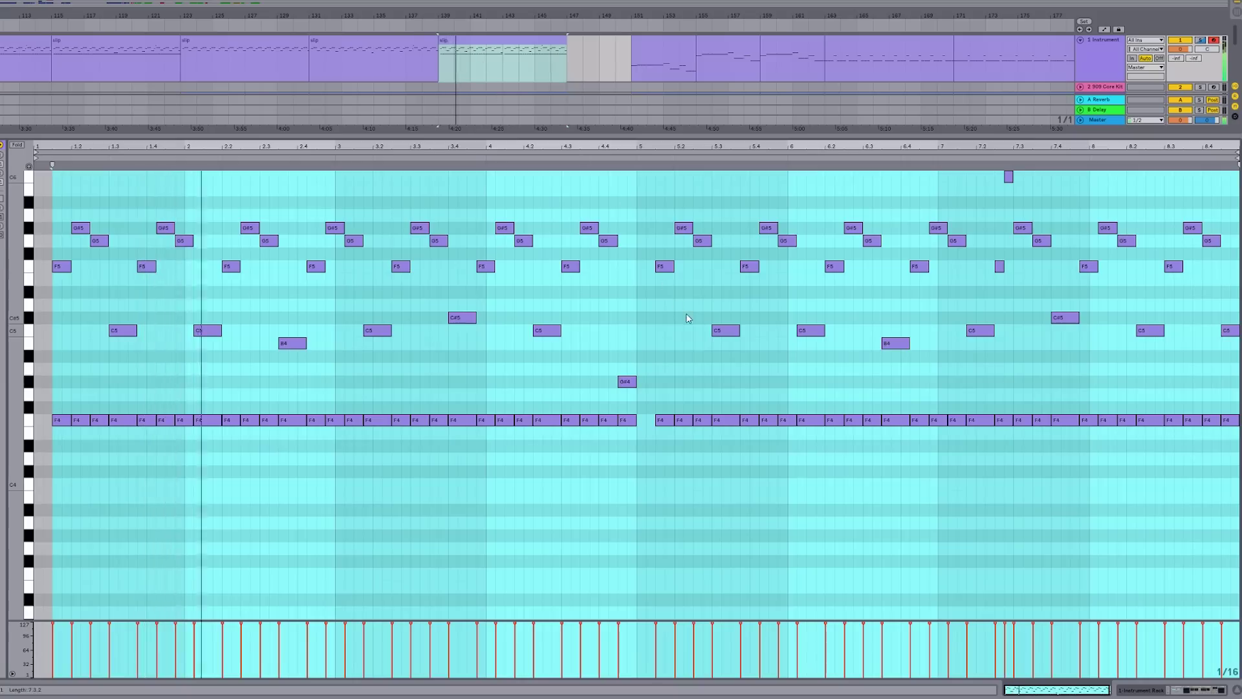
Play the arpeggio clip with the repeated F4 notes and the D3–D4 clip, examining where their patterns break or repeat.
{"action": "left_click", "coordinate": [647, 319]}
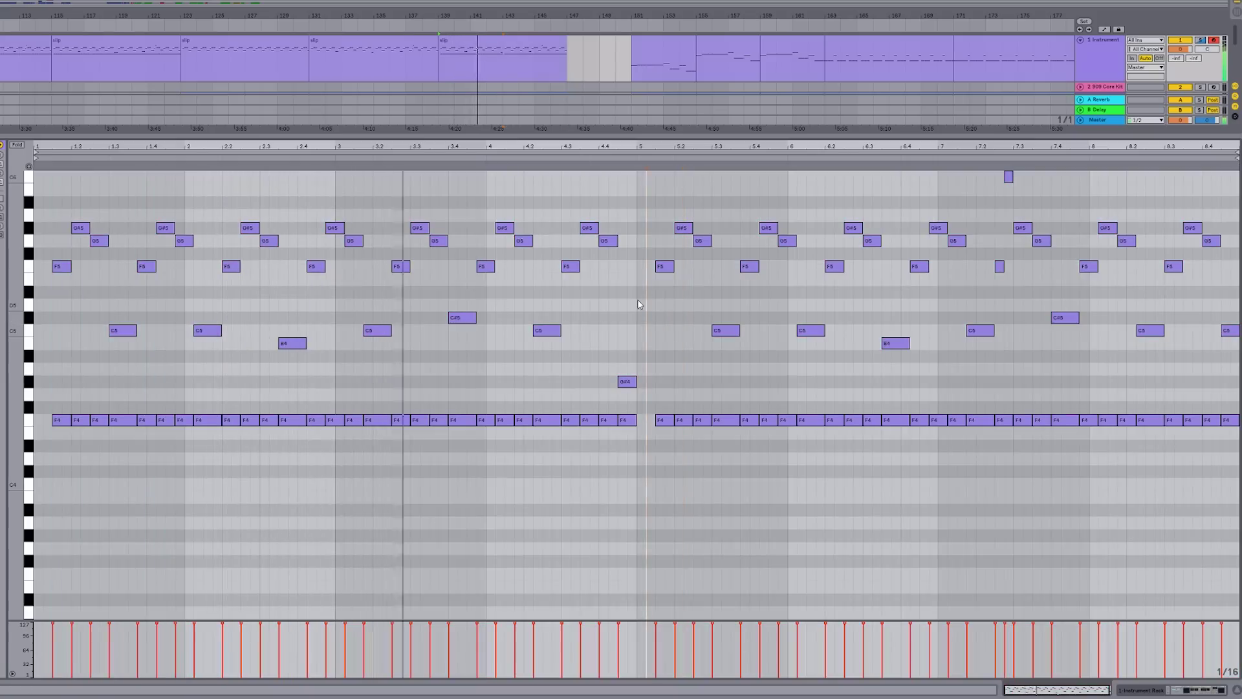
{"action": "scroll", "coordinate": [625, 319], "scroll_direction": "up", "scroll_amount": 1}
{"action": "scroll", "coordinate": [647, 318], "scroll_direction": "up", "scroll_amount": 1}
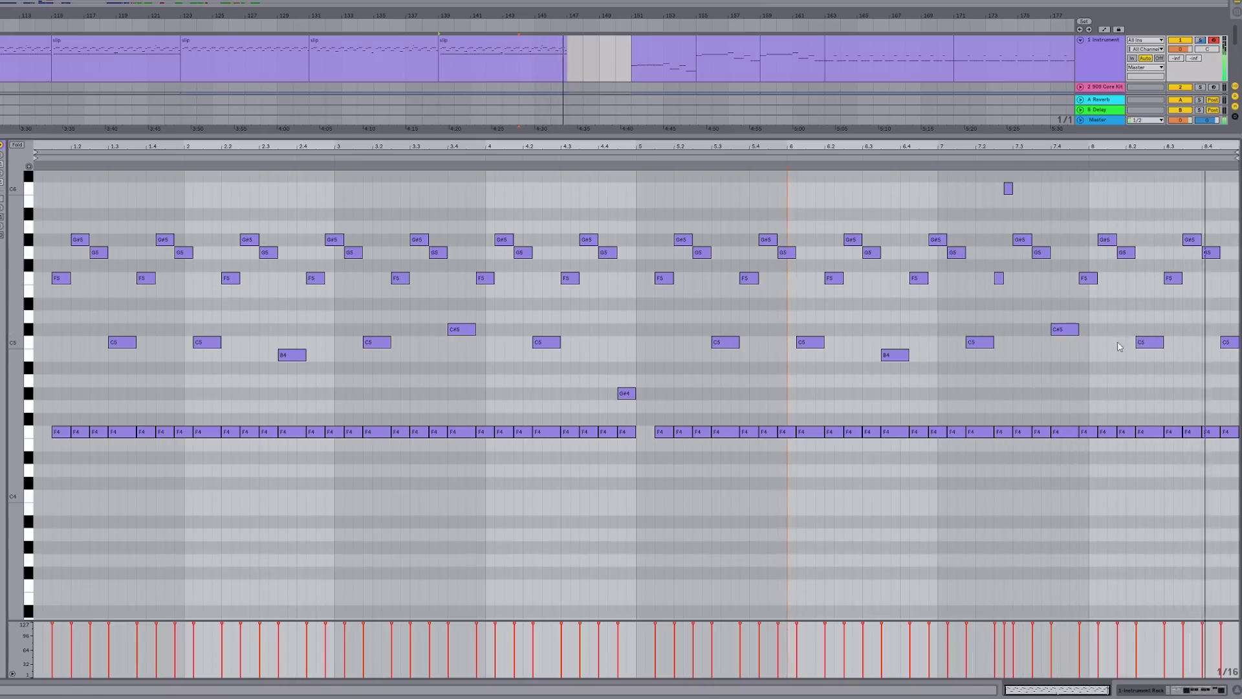
{"action": "key", "text": "shift+Tab"}
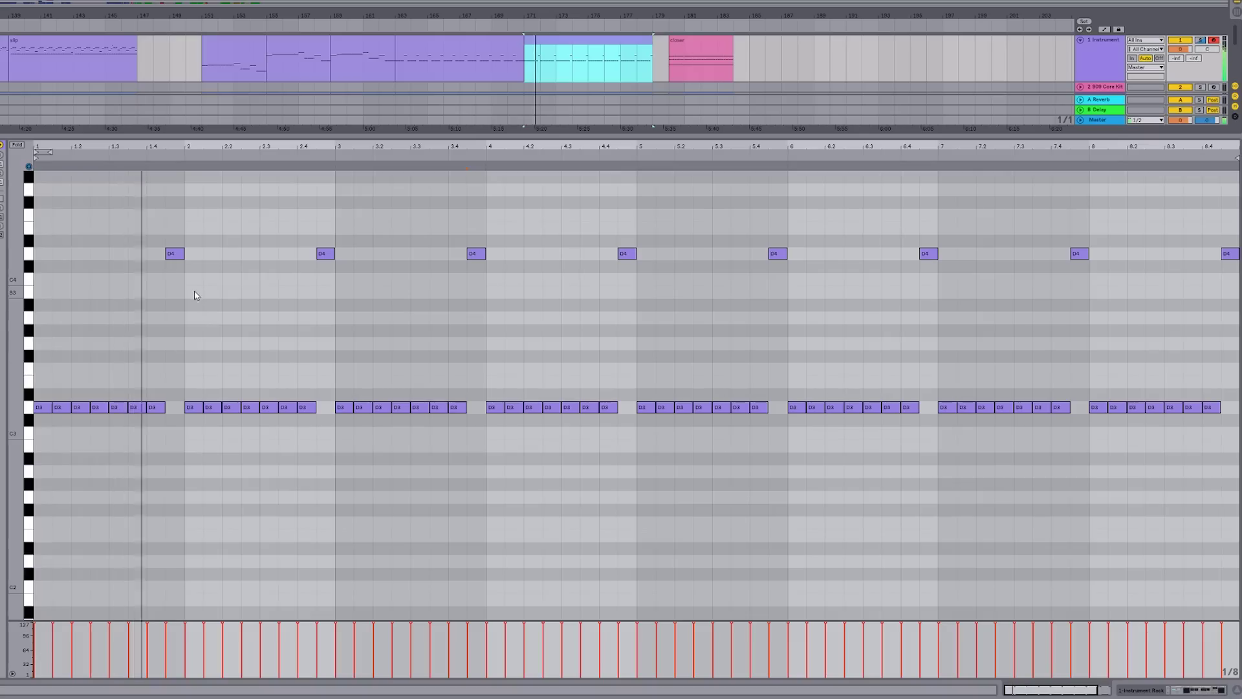
{"action": "left_click", "coordinate": [322, 378]}
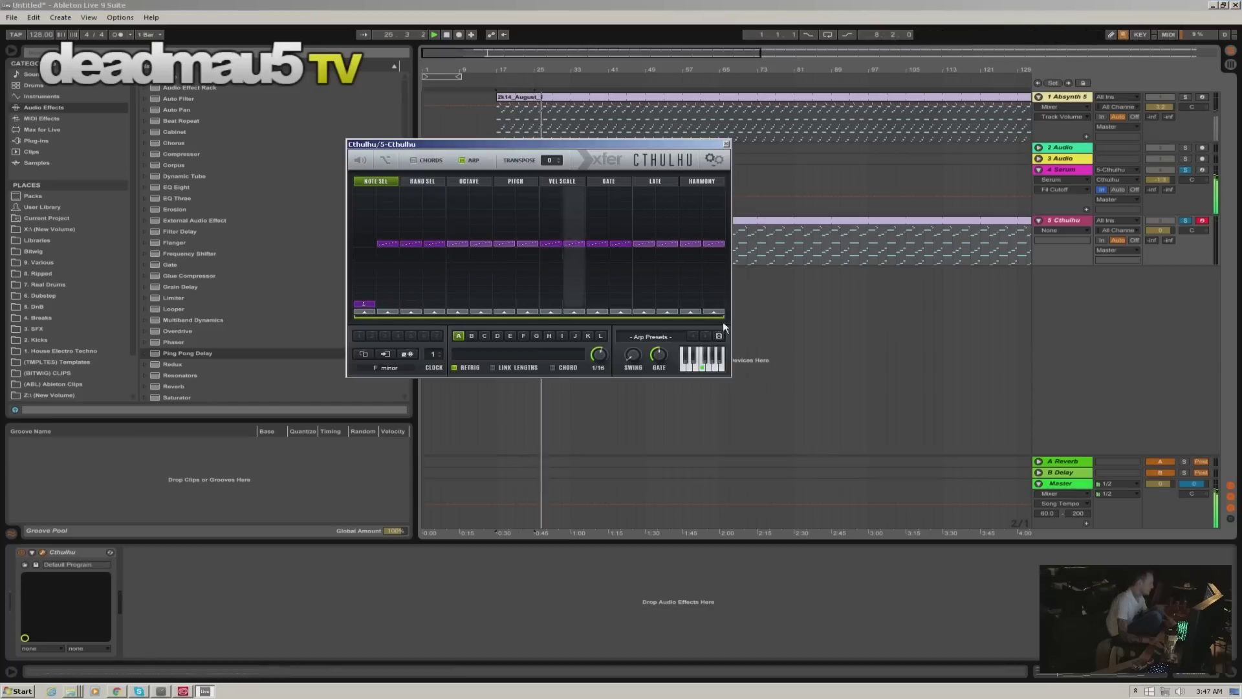
Shorten the Cthulhu arpeggio to six steps and set the note selection of steps 2 to 6 to 3, 2, 1, 4 and 1.
{"action": "left_click", "coordinate": [387, 288]}
{"action": "left_click", "coordinate": [411, 296]}
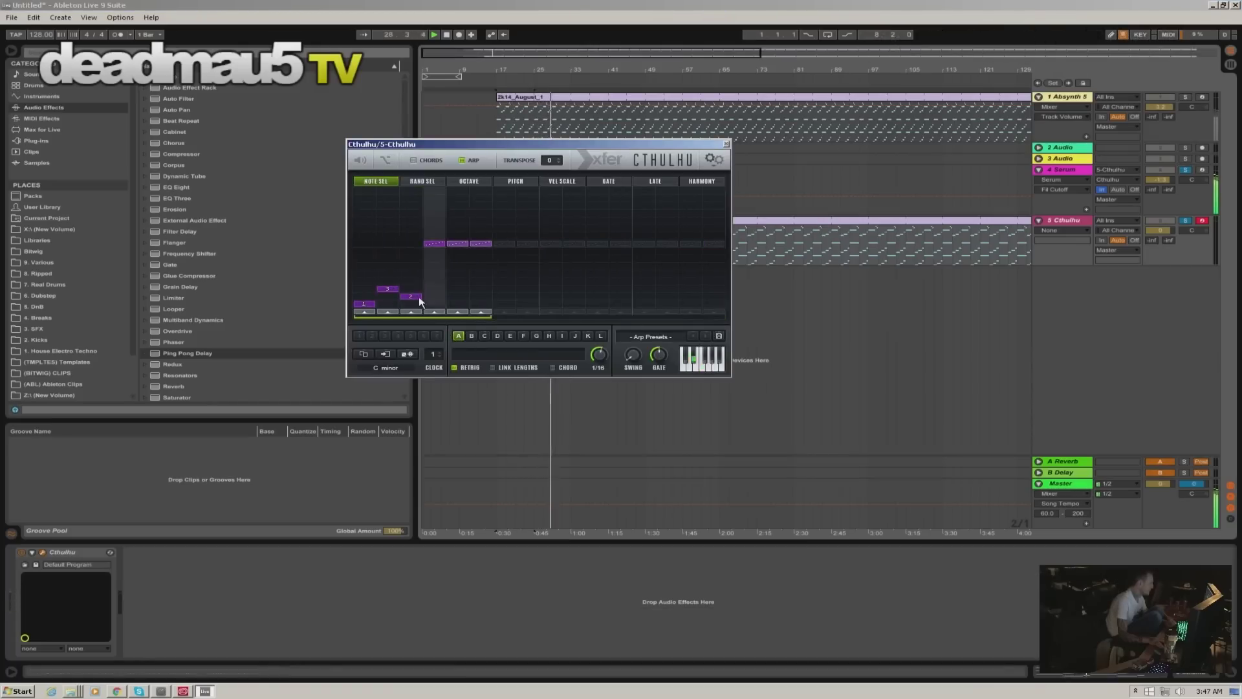
{"action": "left_click", "coordinate": [434, 303]}
{"action": "left_click", "coordinate": [457, 282]}
{"action": "left_click", "coordinate": [480, 304]}
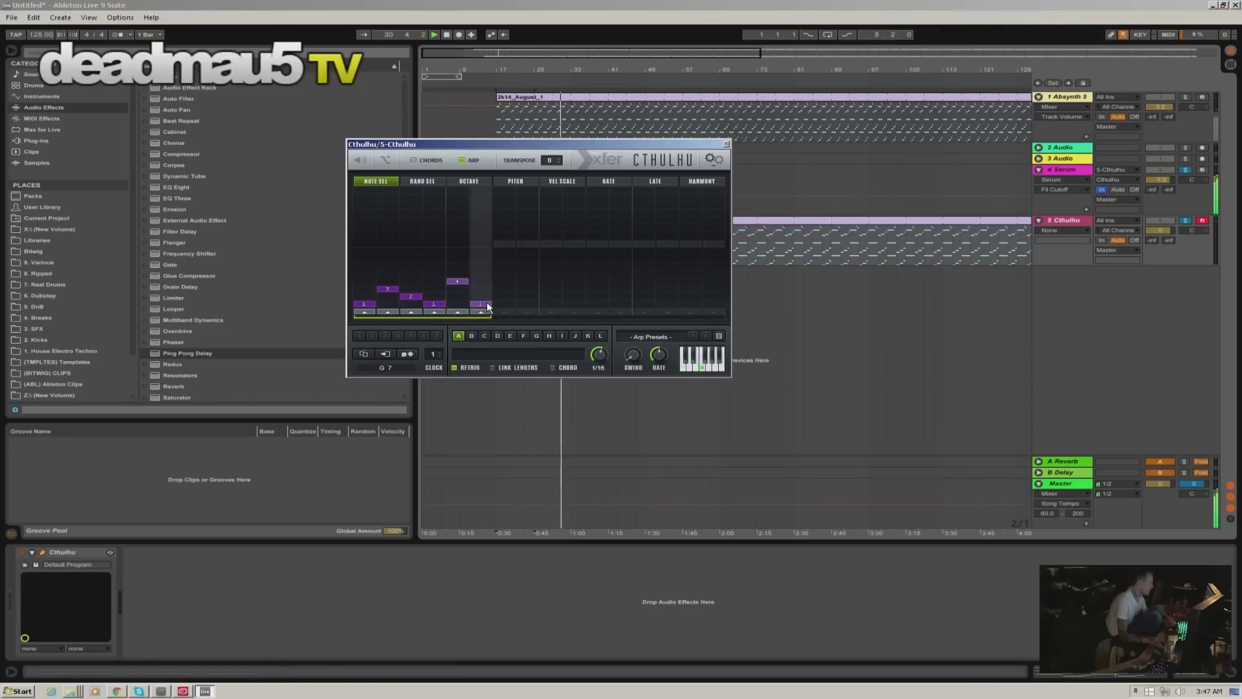
Change the arpeggio's note selection to 2 on step 2, 3 on step 3 and 5 on step 5, and readjust steps 3 and 4.
{"action": "left_click", "coordinate": [412, 288]}
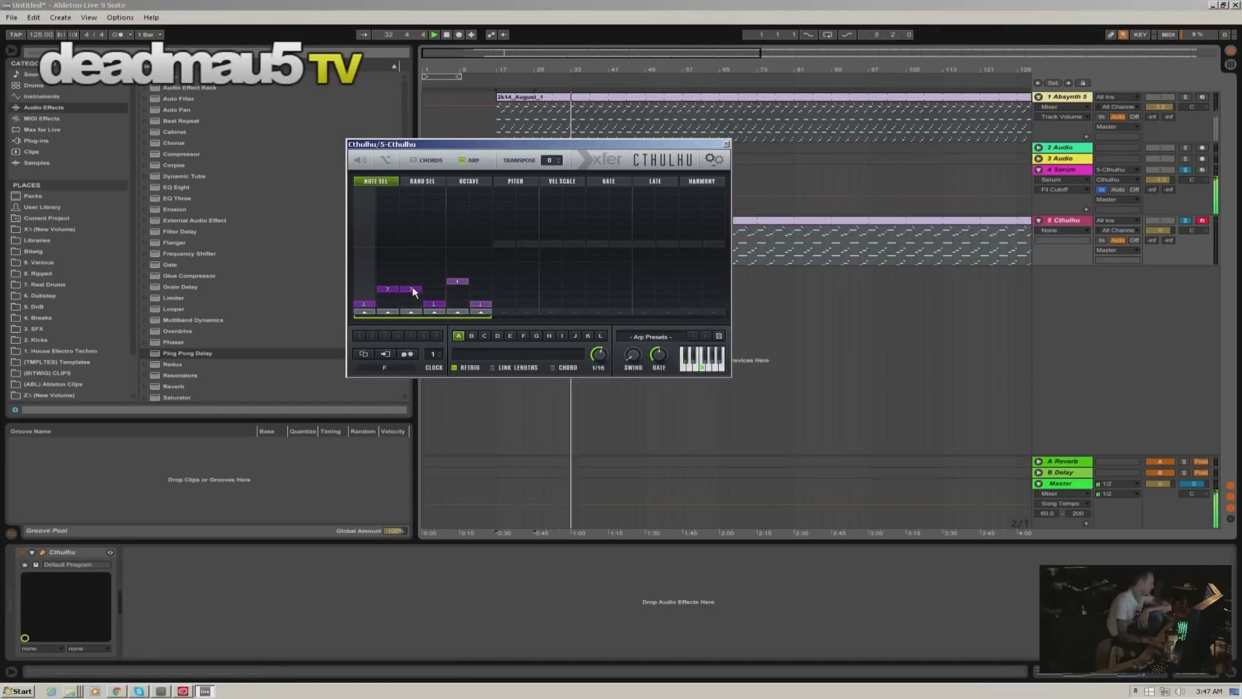
{"action": "left_click", "coordinate": [395, 296]}
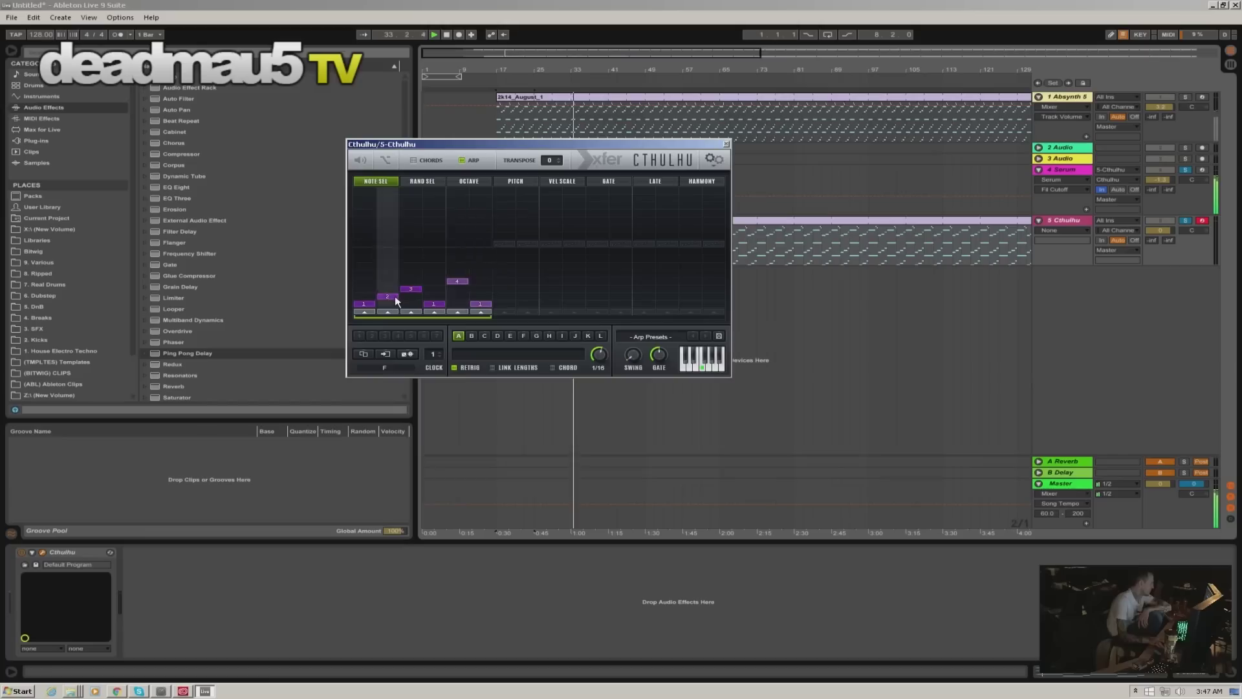
{"action": "left_click", "coordinate": [456, 296]}
{"action": "left_click", "coordinate": [451, 289]}
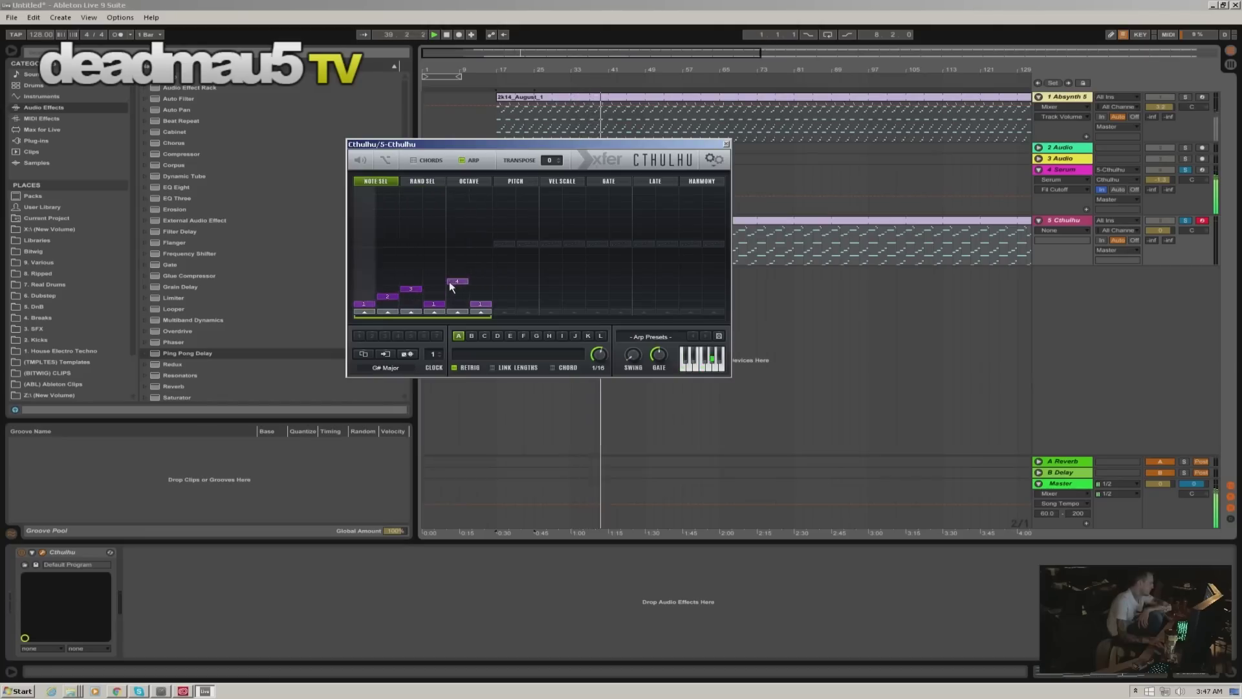
{"action": "left_click", "coordinate": [450, 268]}
{"action": "left_click", "coordinate": [449, 271]}
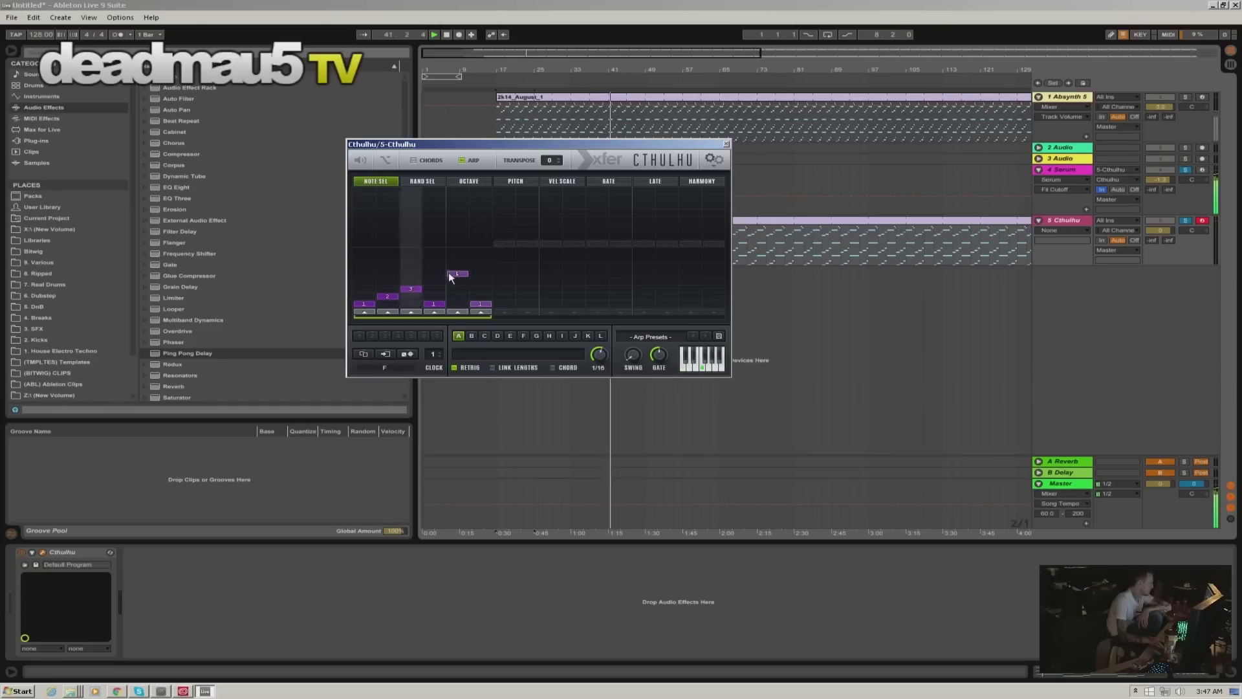
{"action": "left_click", "coordinate": [412, 301]}
{"action": "left_click", "coordinate": [433, 290]}
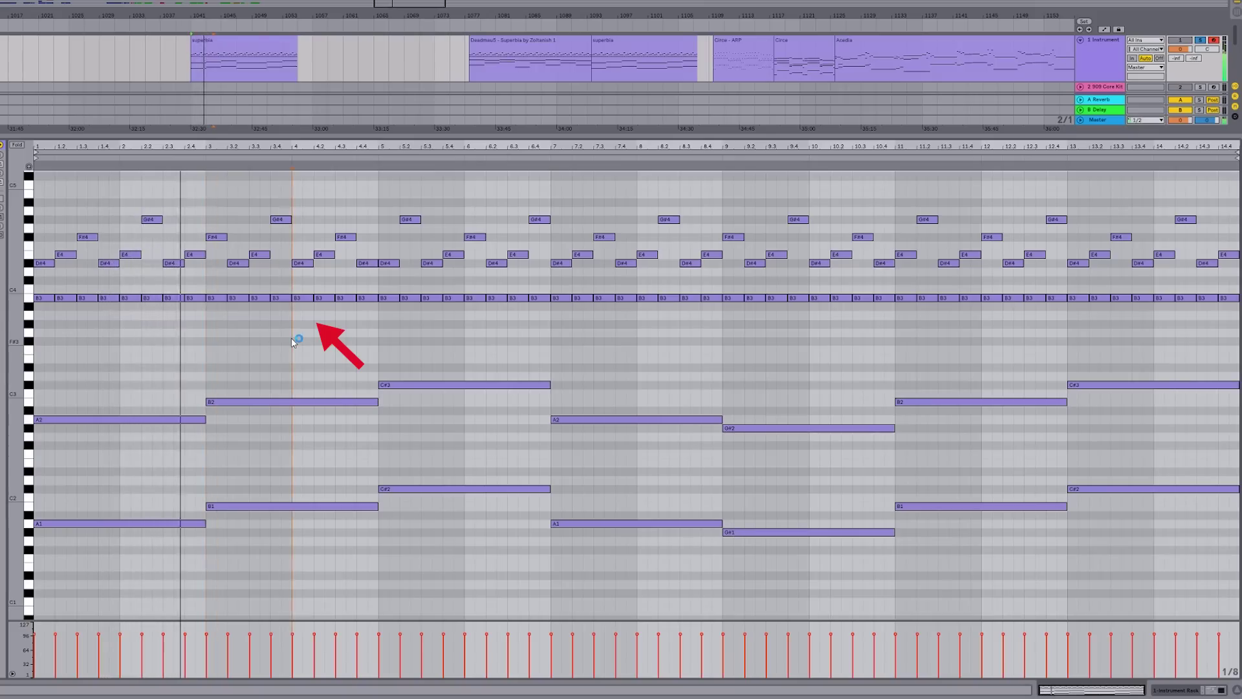
Play the superbia clip and the F4 arpeggio clip again, examining the constantly repeated B3 and F4 notes beneath the melodies.
{"action": "left_click_drag", "start_coordinate": [305, 341], "coordinate": [330, 359]}
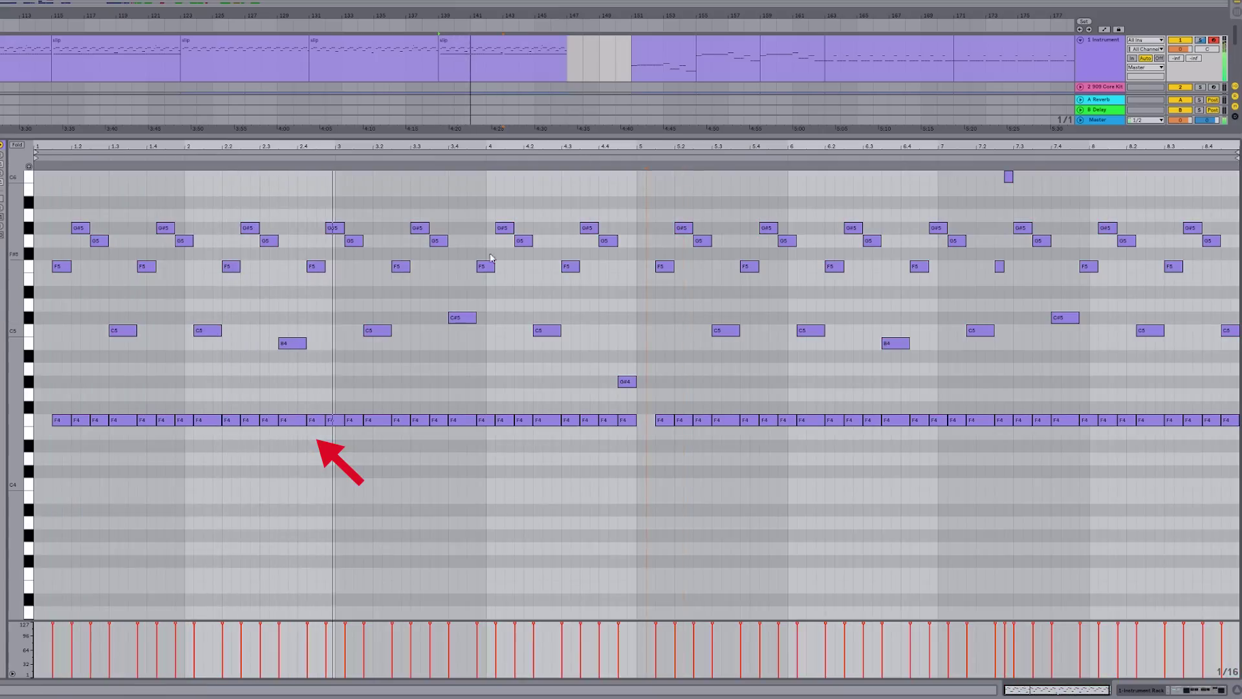
{"action": "scroll", "coordinate": [634, 319], "scroll_direction": "up", "scroll_amount": 1}
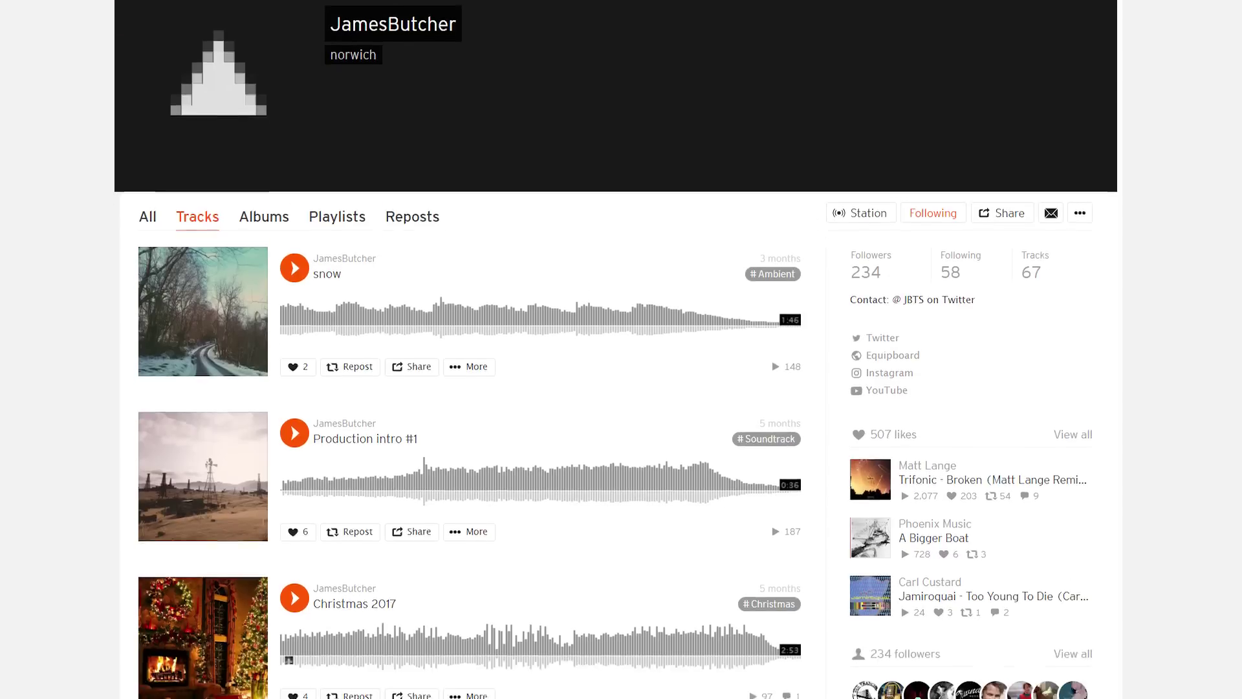
Switch to SoundCloud and look through the tracks on the artist's profile page.
{"action": "scroll", "coordinate": [621, 349], "scroll_direction": "down", "scroll_amount": 7}
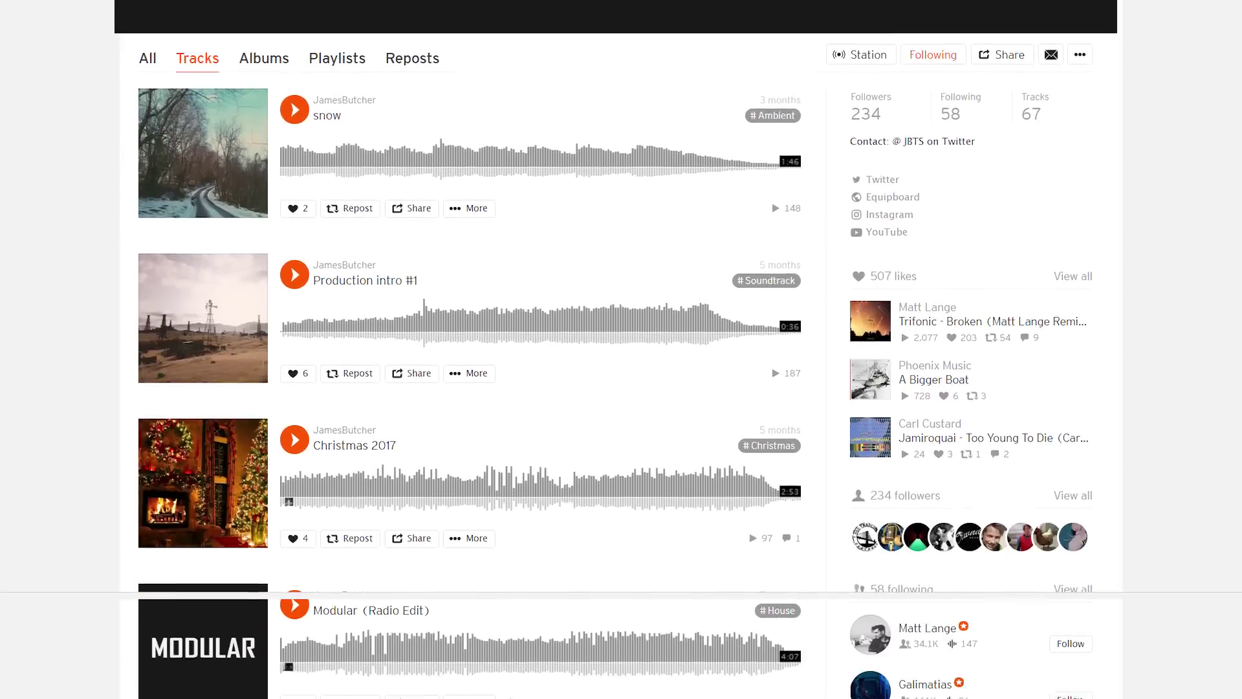